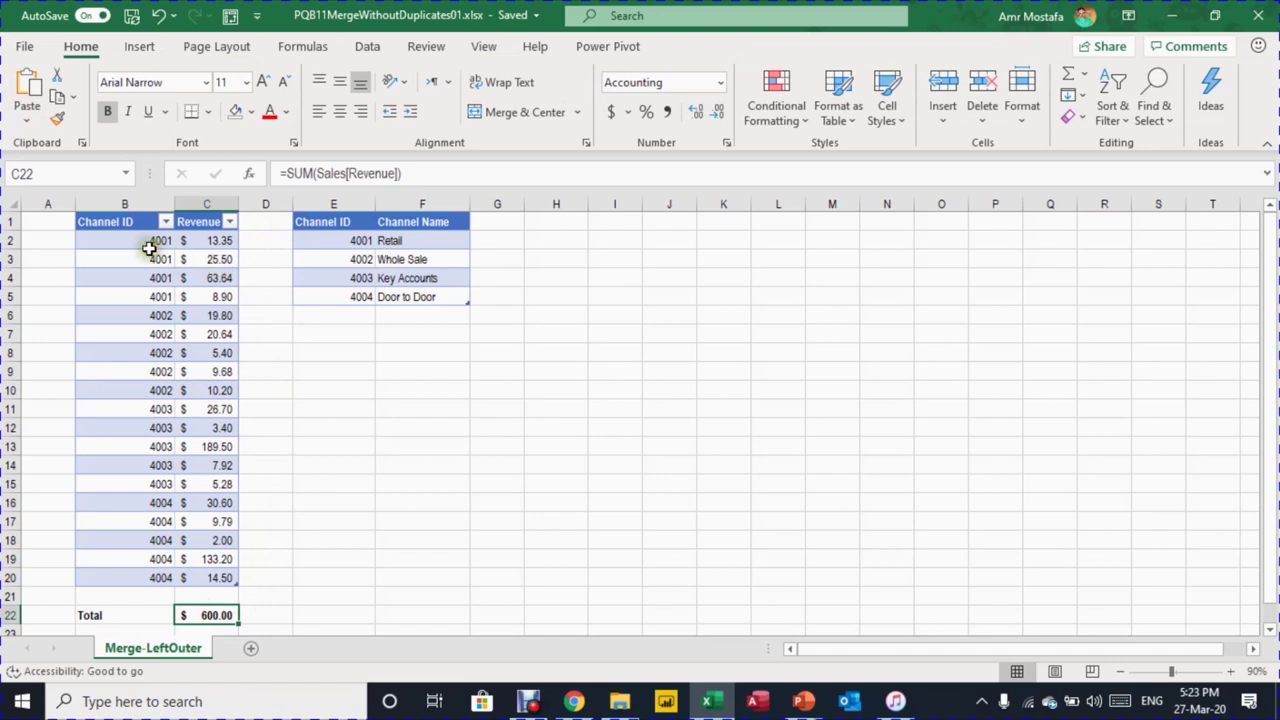
left_click_drag(123, 238, 100, 577)
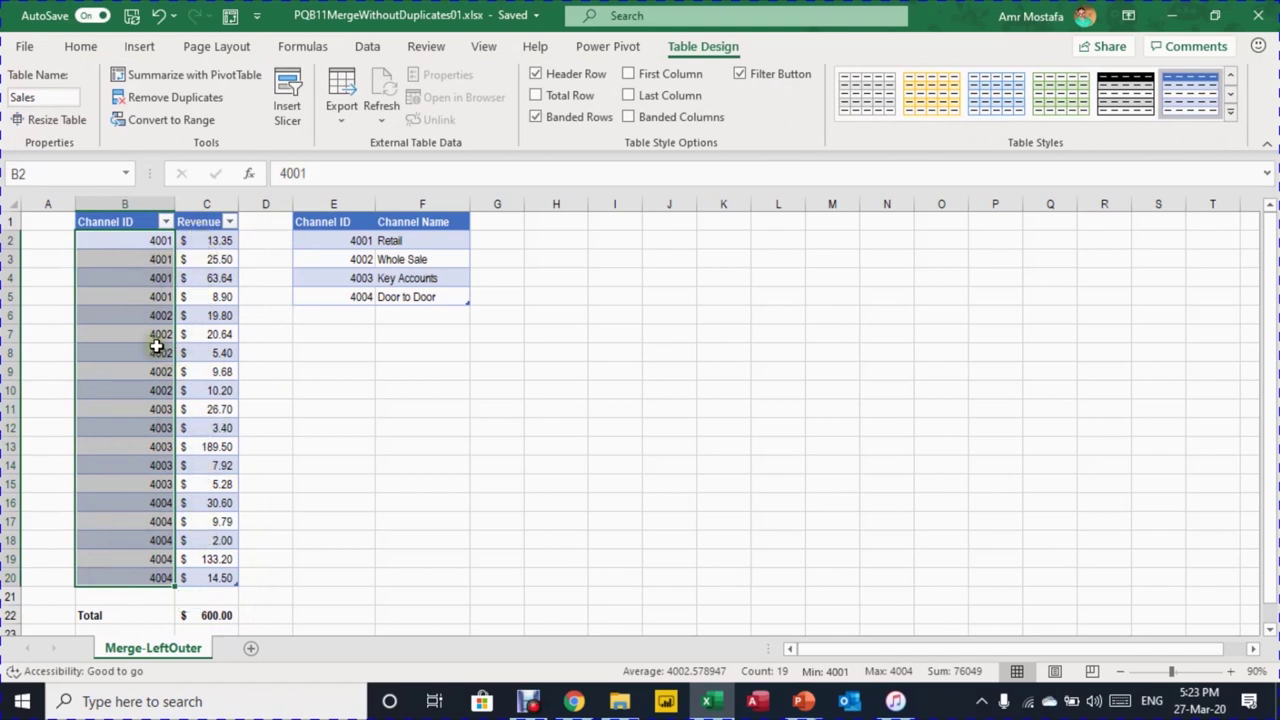
left_click(350, 241)
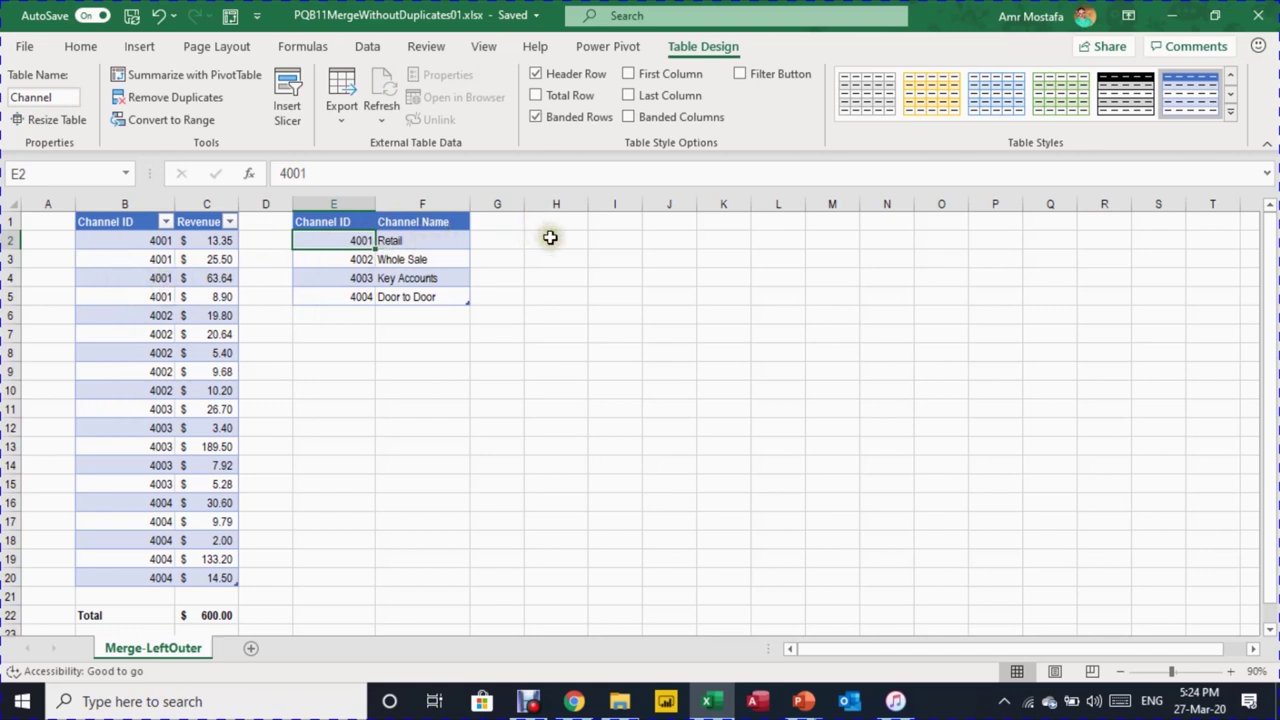
left_click(550, 240)
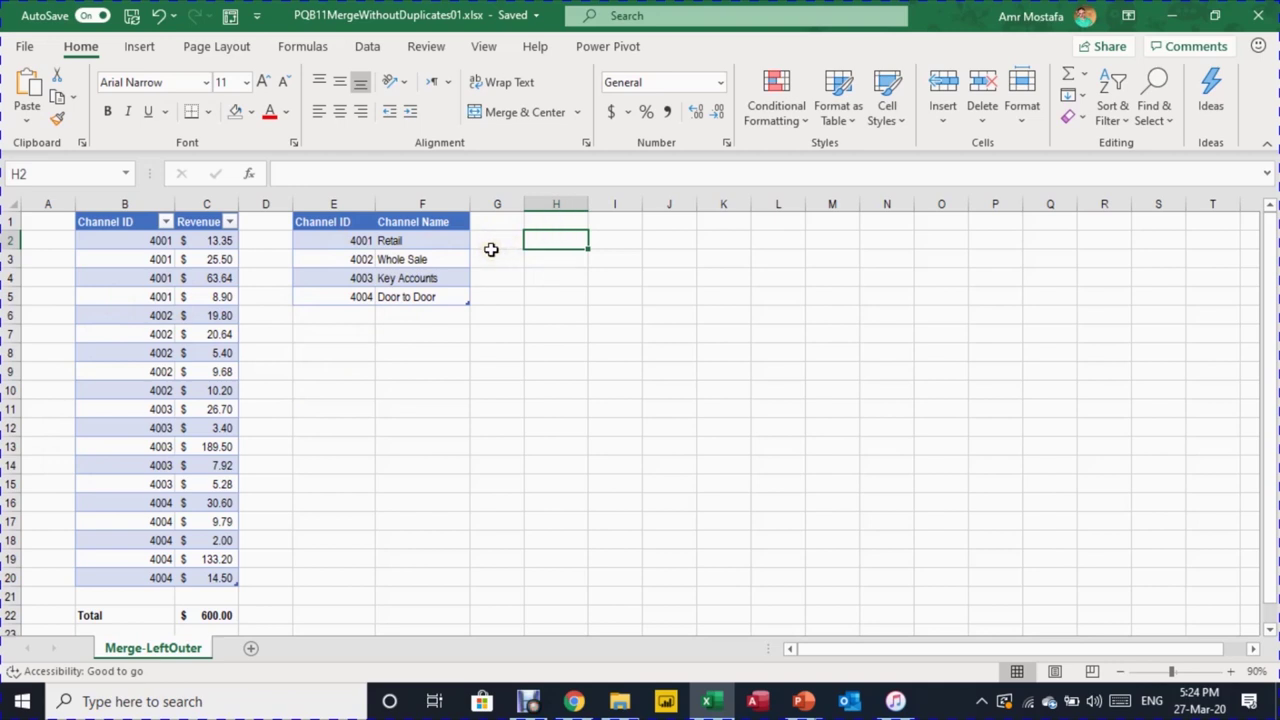
Step: Load the Sales table with its Channel ID and Revenue columns into the Power Query Editor, keeping the query name Sales
left_click(162, 315)
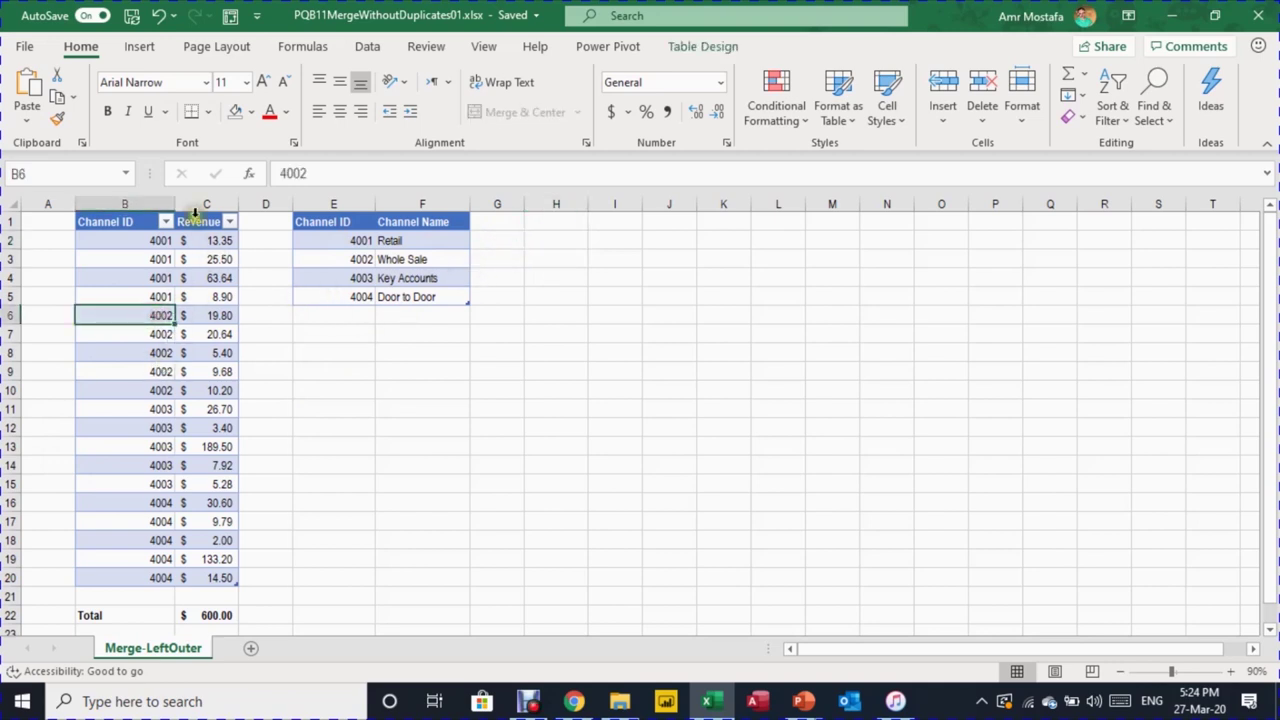
left_click(367, 46)
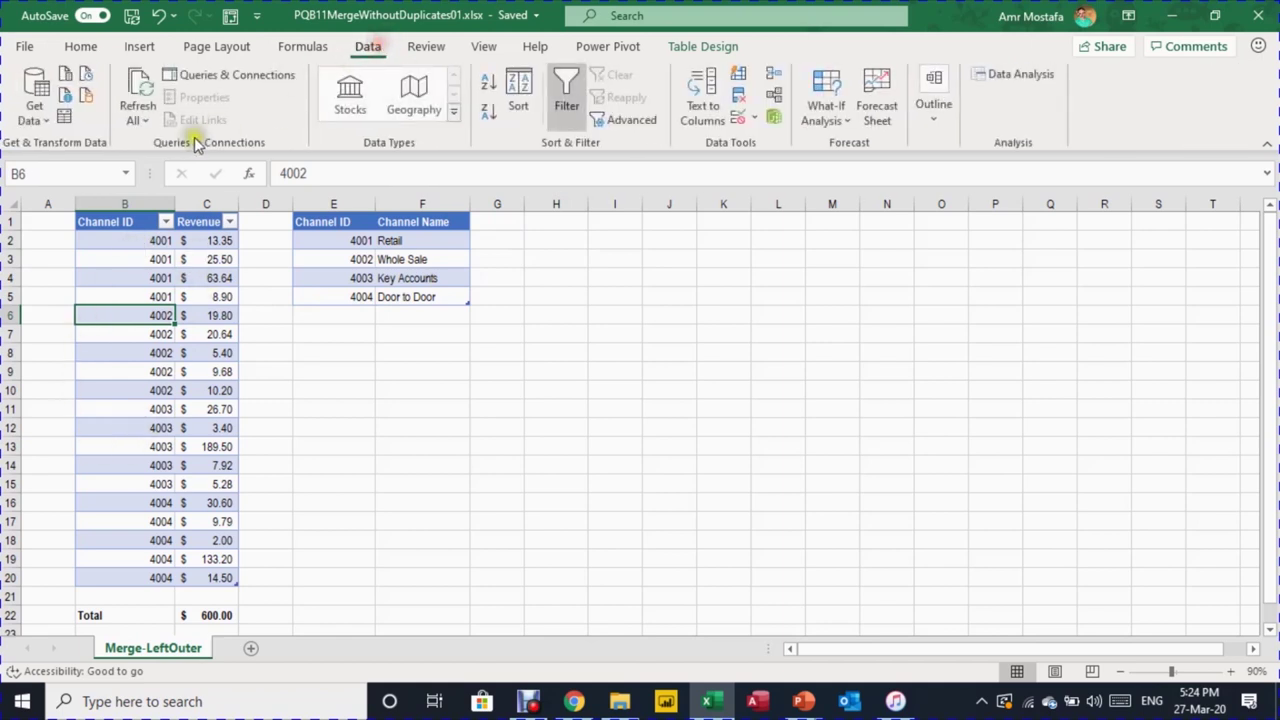
left_click(68, 118)
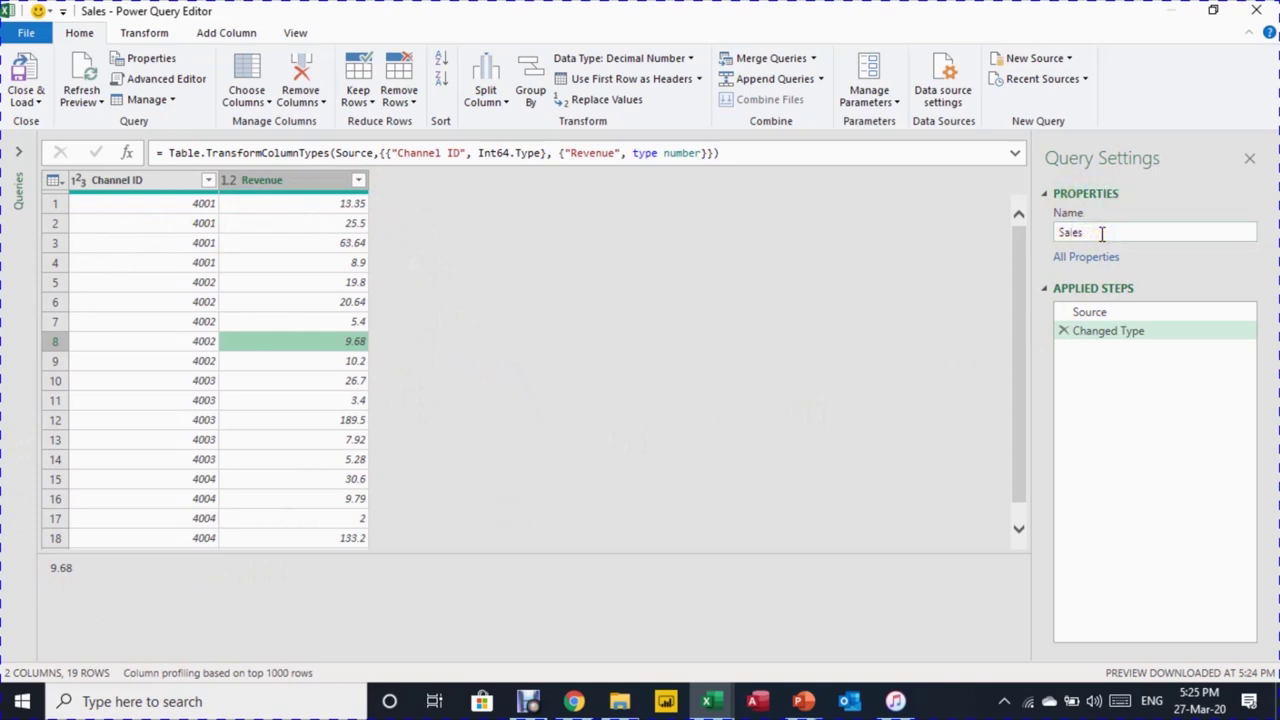
left_click_drag(1101, 233, 1057, 228)
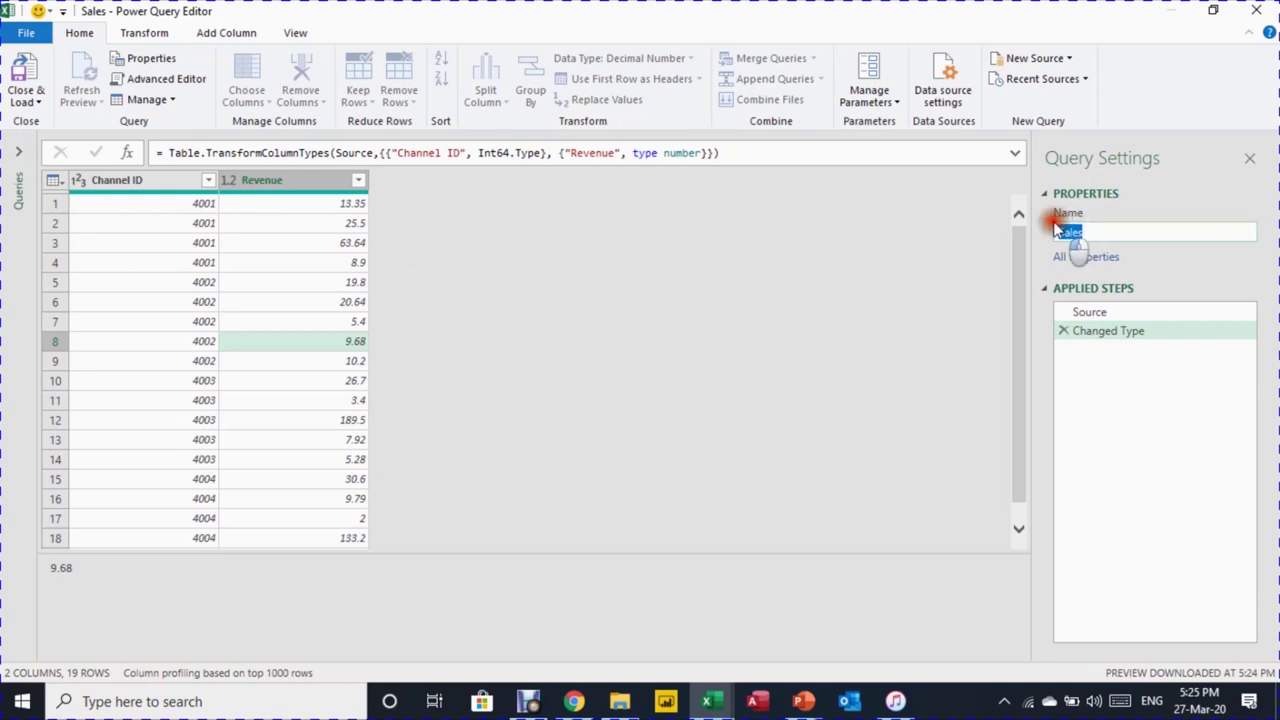
left_click(1083, 314)
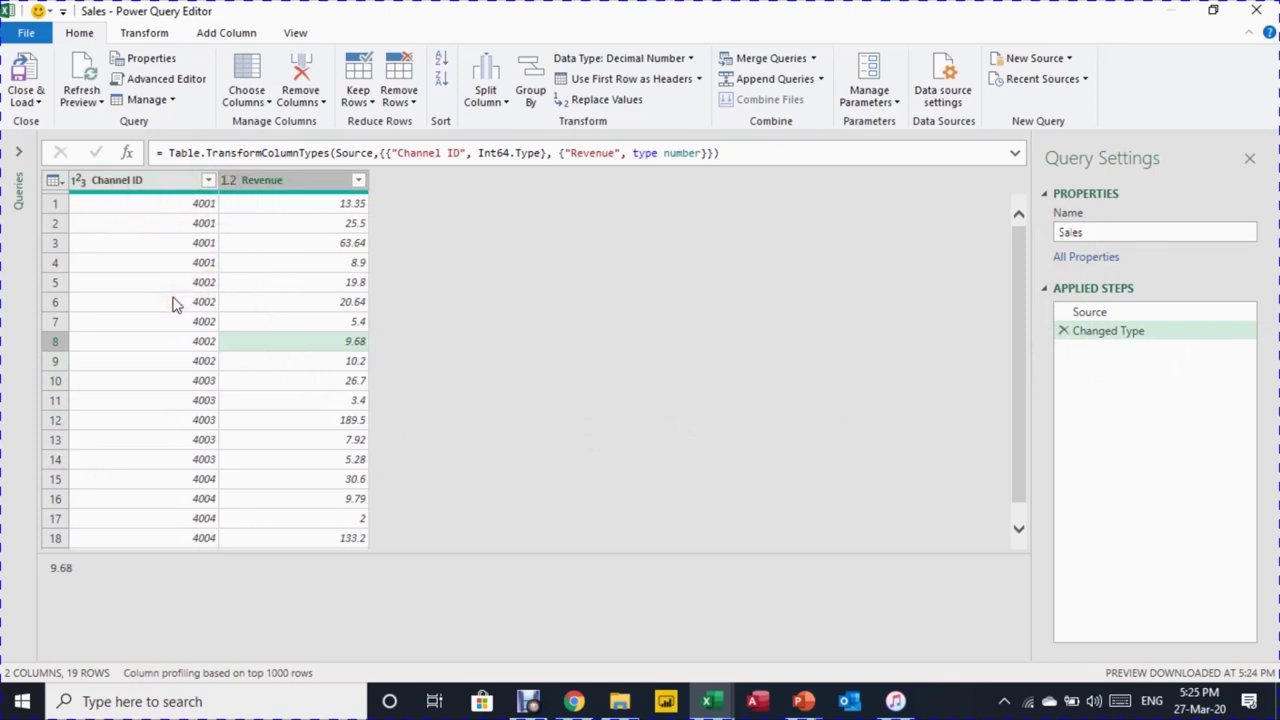
Step: Close the editor and load the Sales query to the workbook as Only Create Connection
left_click(30, 100)
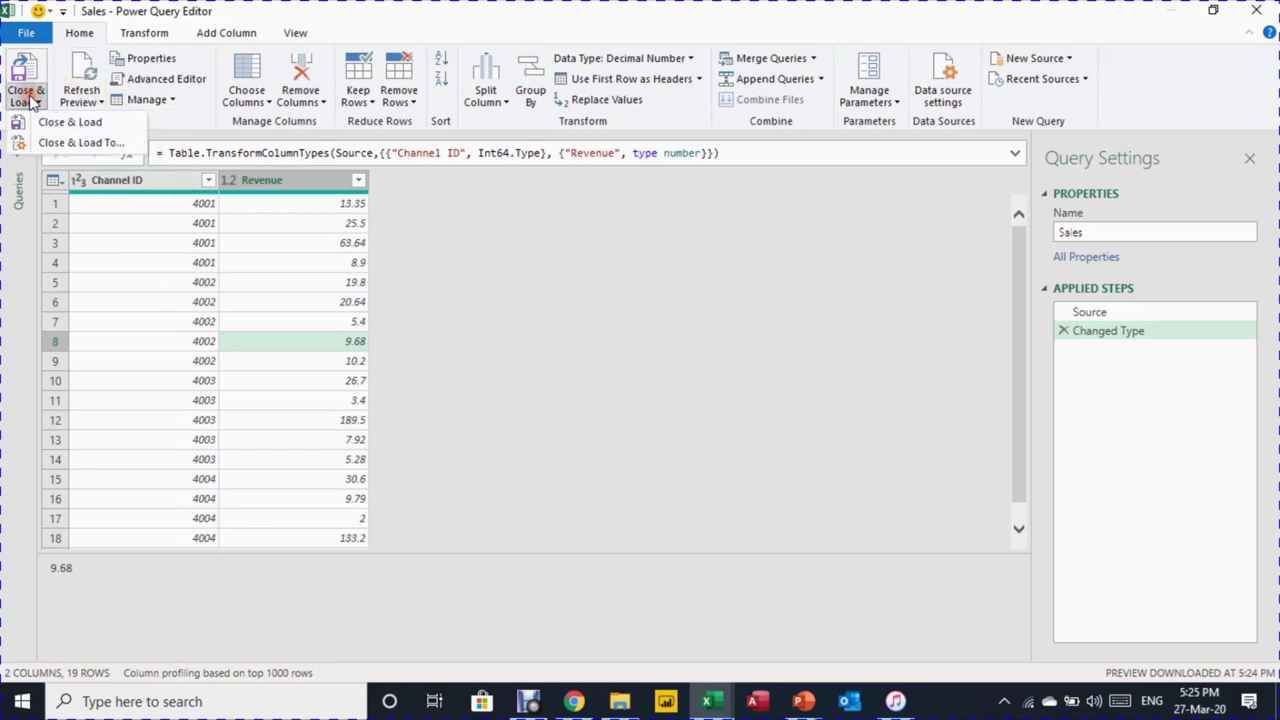
left_click(40, 122)
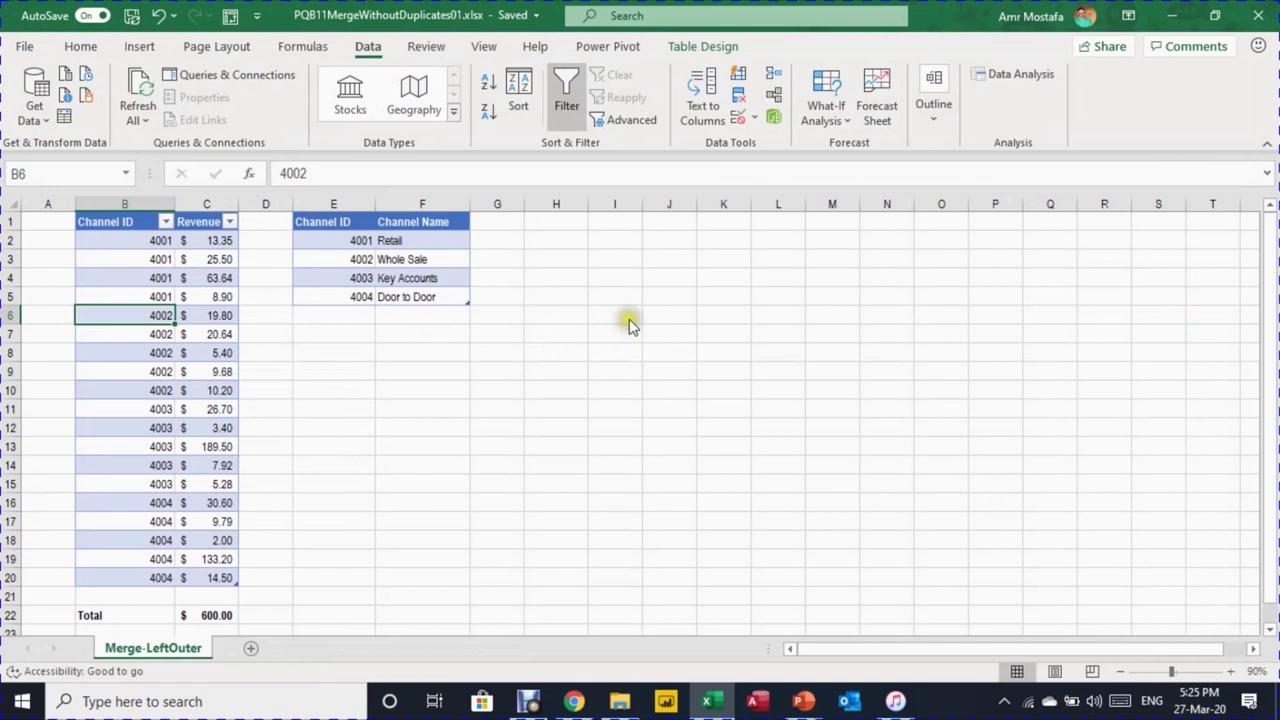
left_click(918, 396)
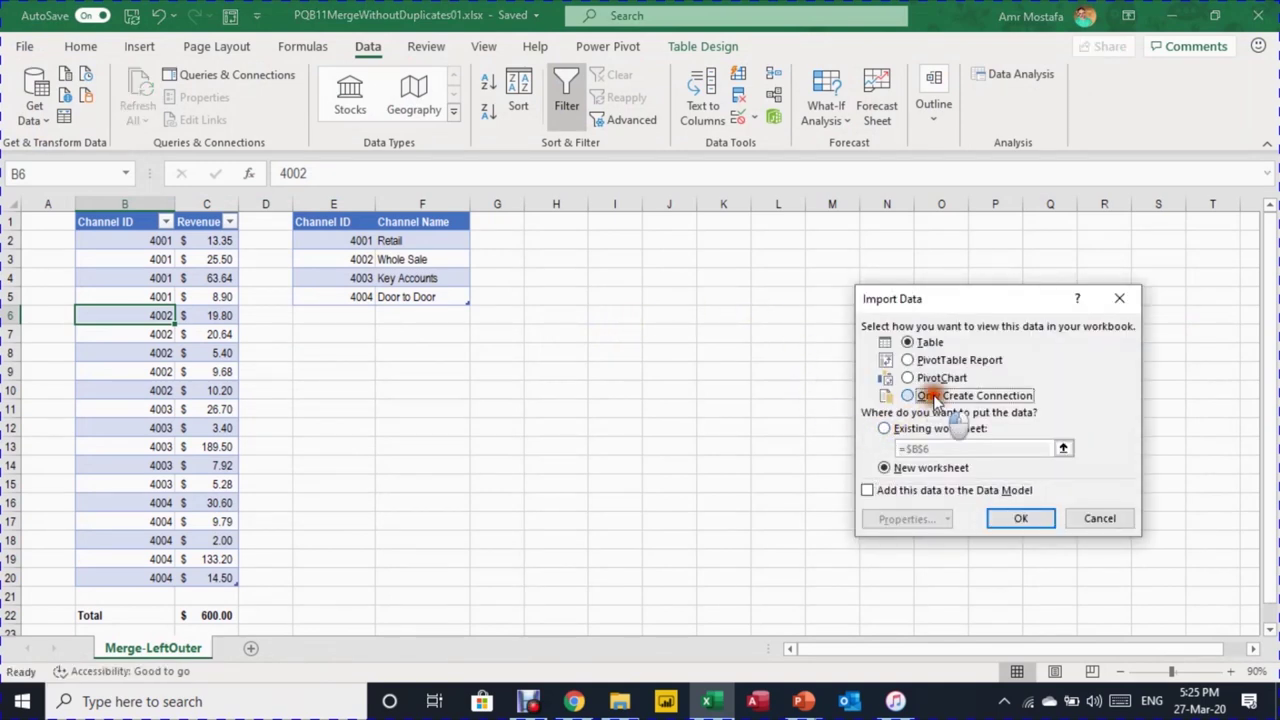
left_click(1021, 519)
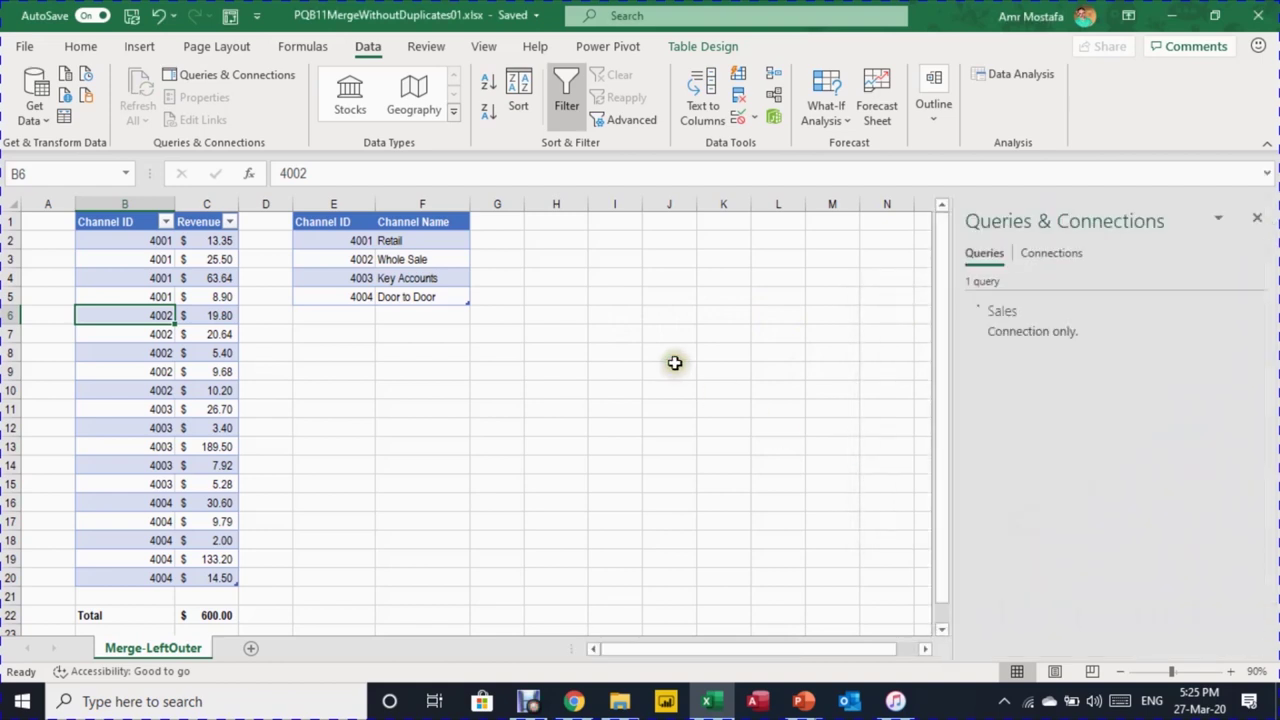
Step: Bring the Channel table into Power Query and load it as a connection-only query
left_click(351, 261)
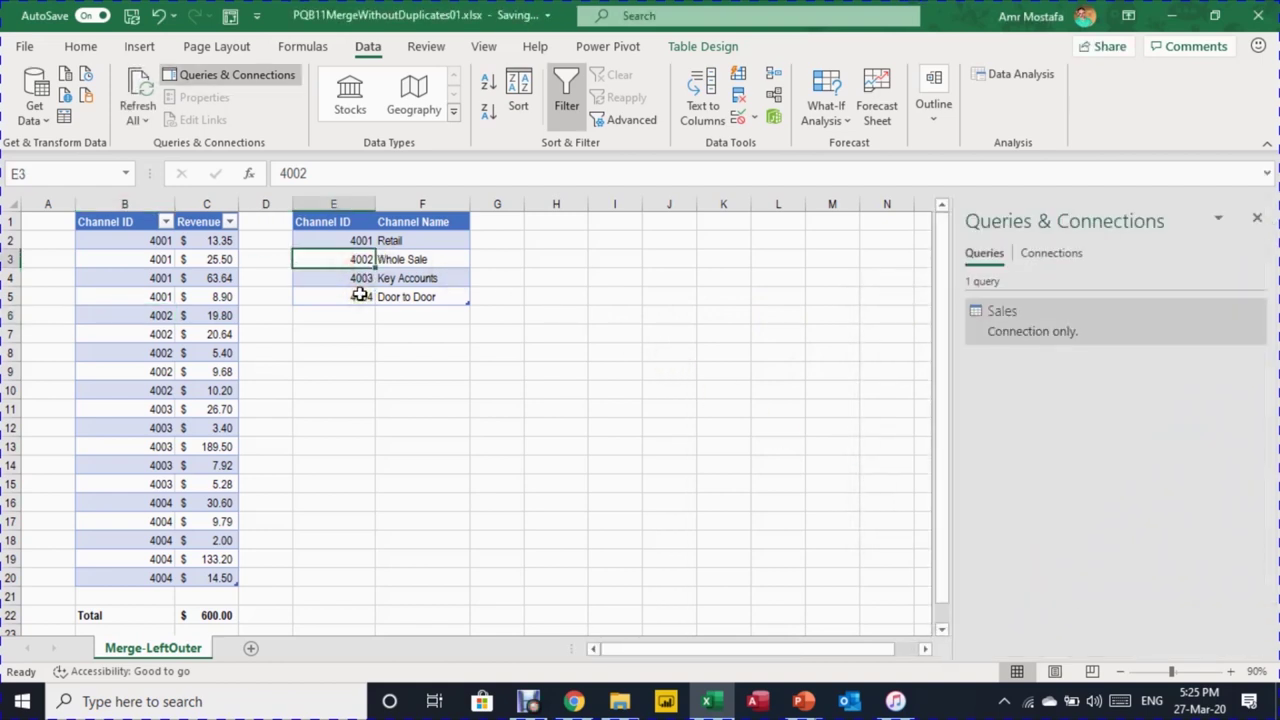
left_click(66, 118)
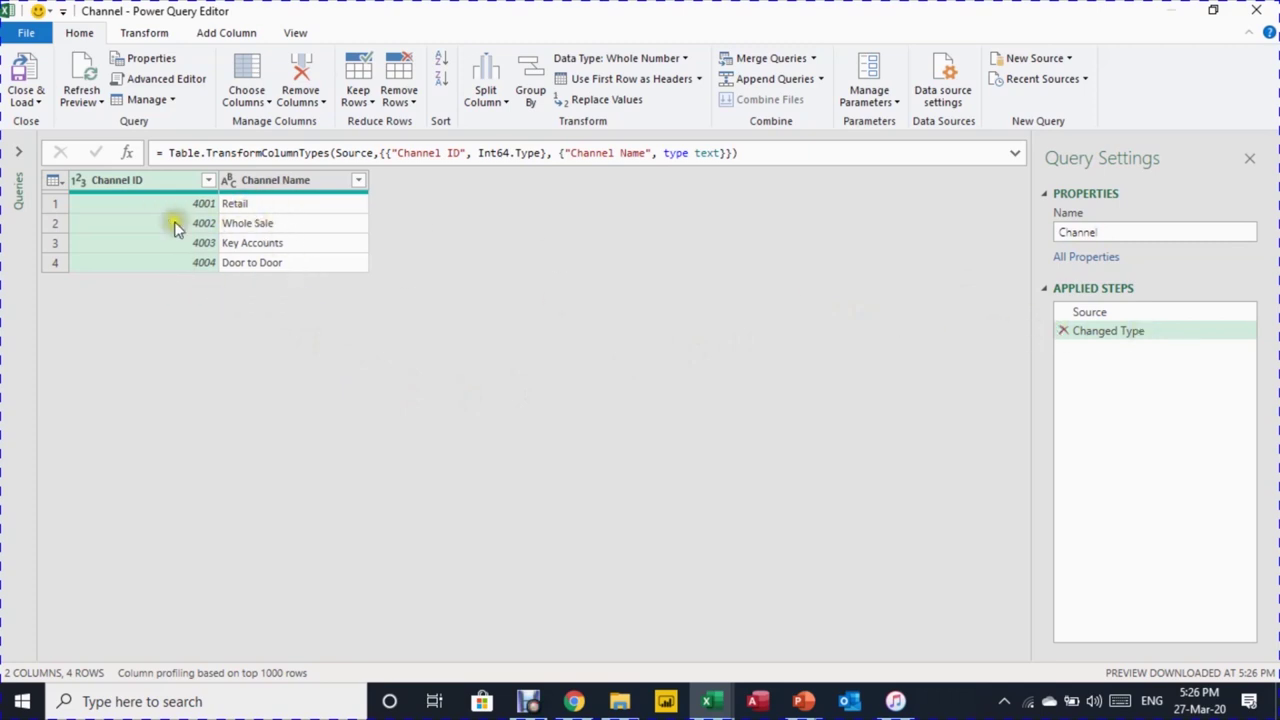
left_click(30, 102)
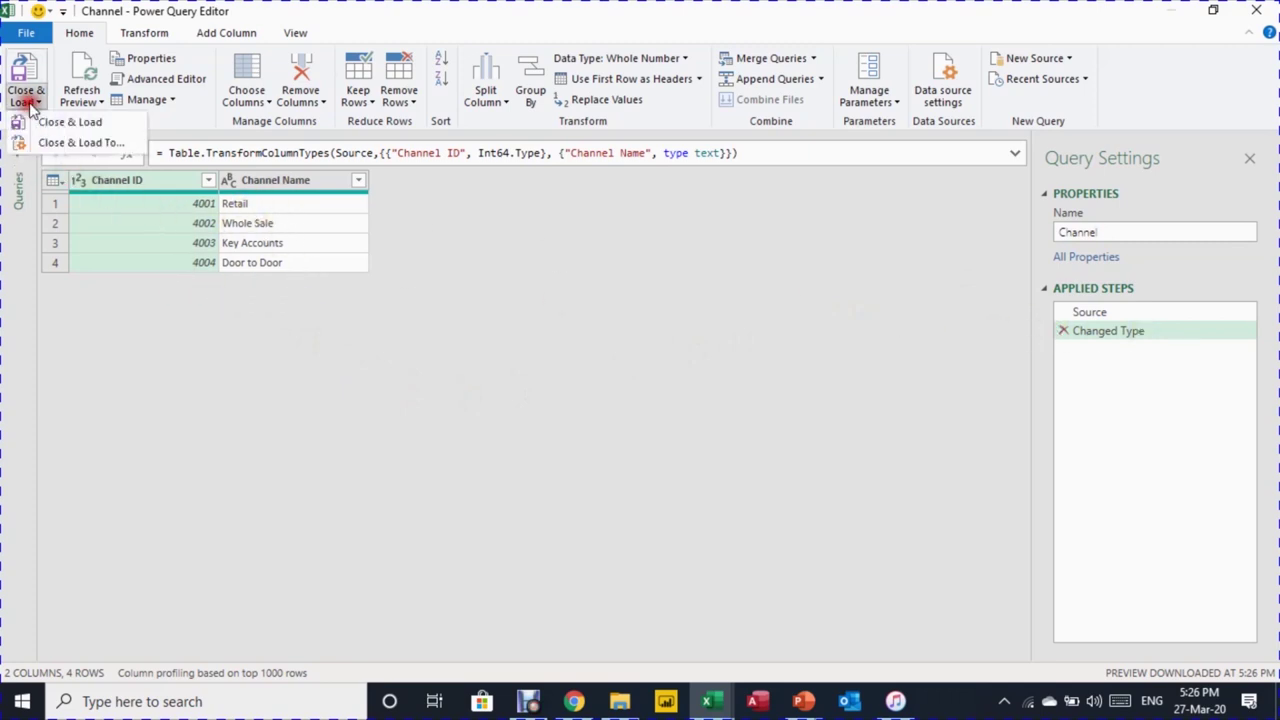
left_click(65, 121)
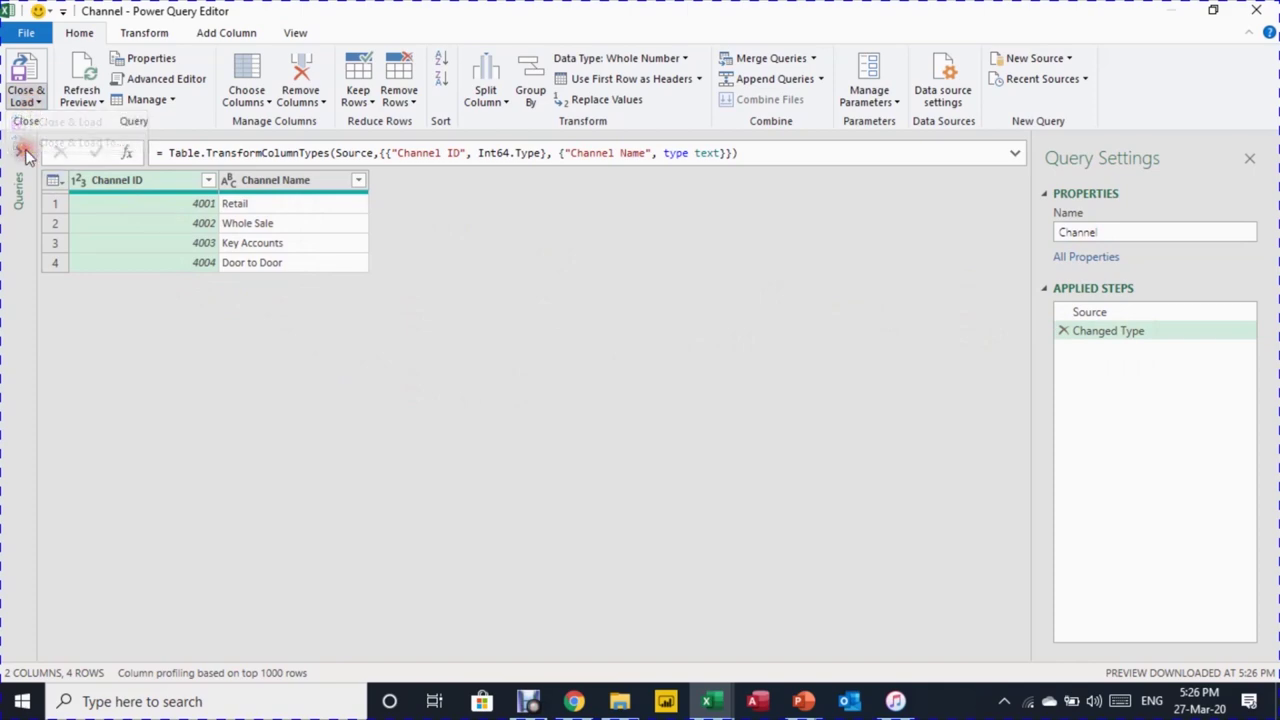
left_click(908, 395)
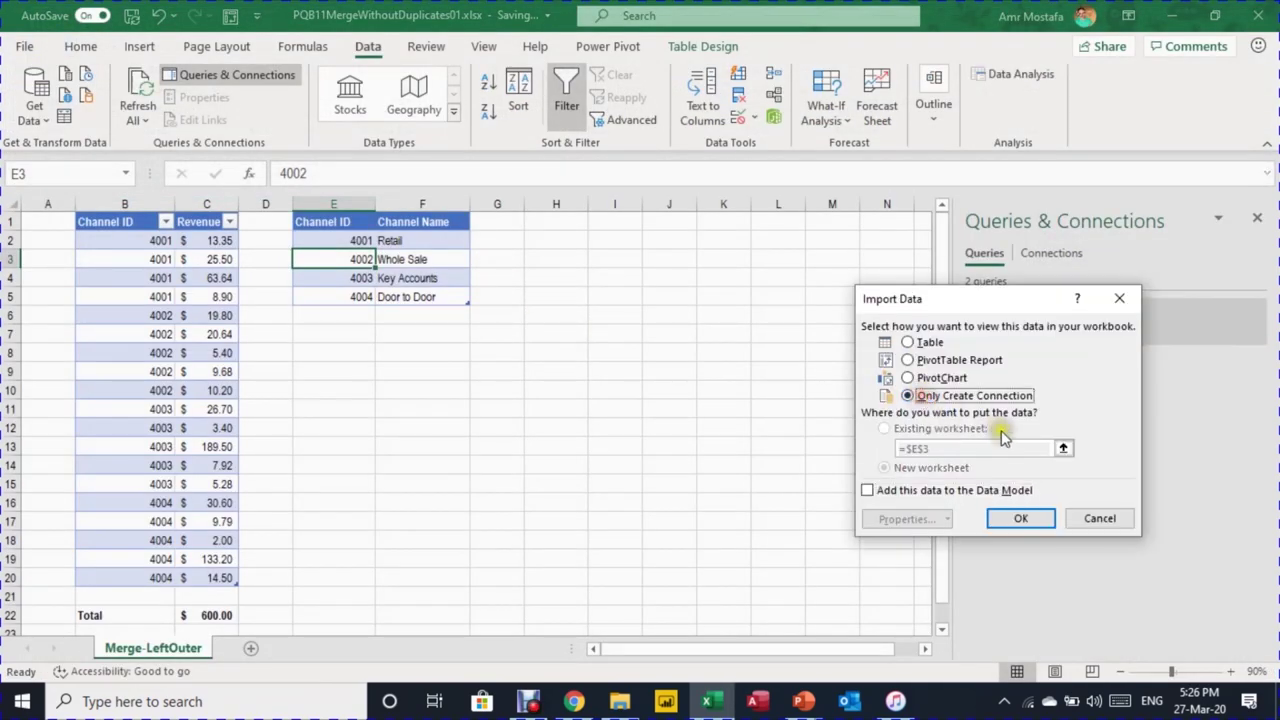
left_click(1016, 519)
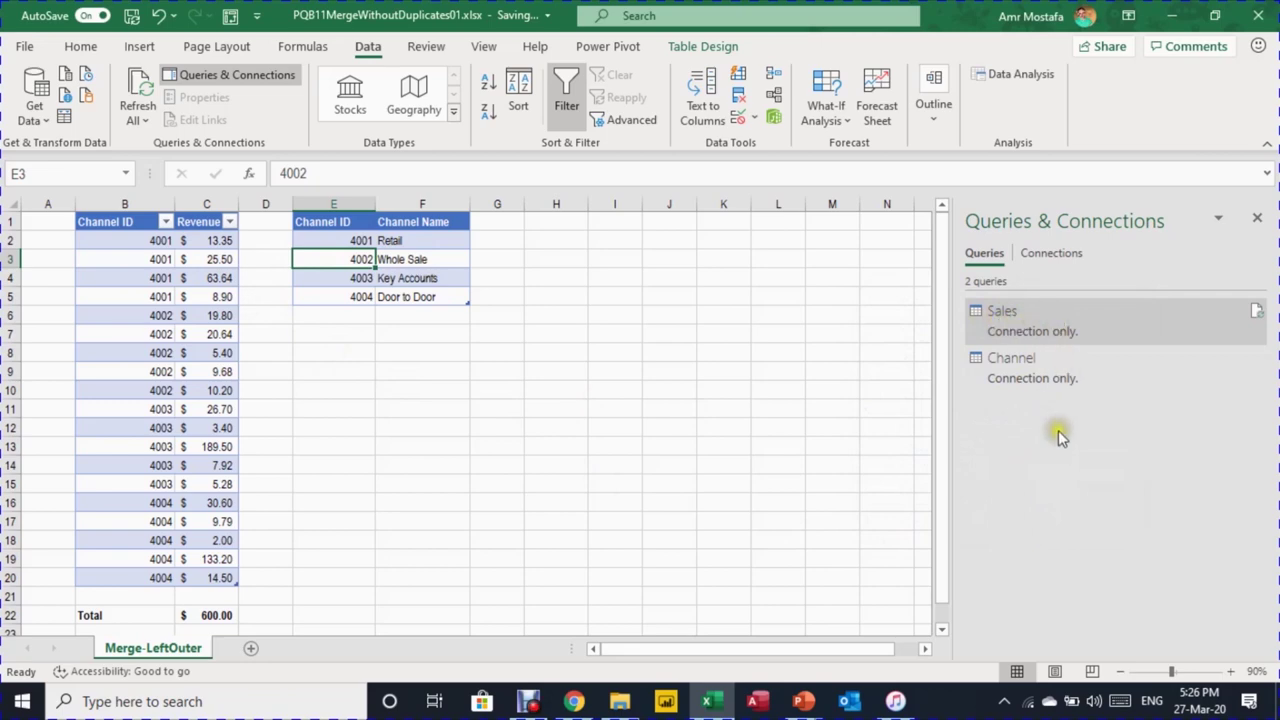
Step: Open the Sales query for editing and merge it with the Channel query on Channel ID, using a Left Outer join
double_click(1045, 320)
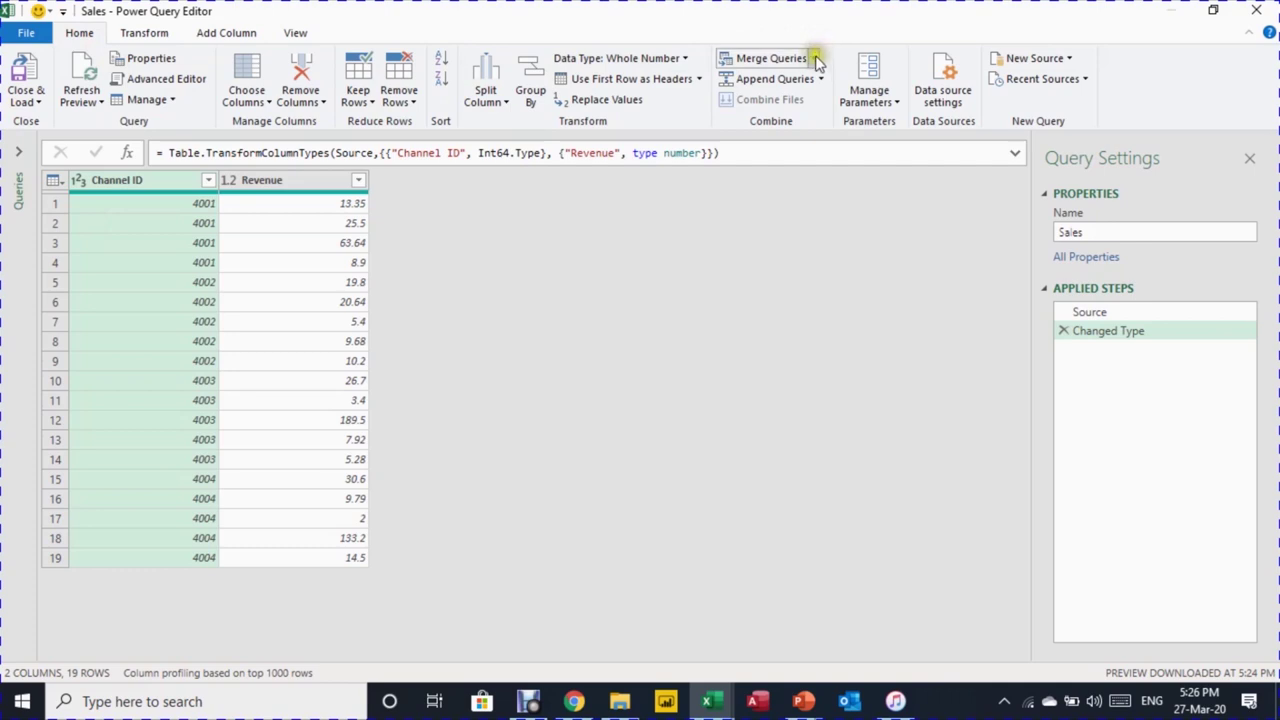
left_click(813, 58)
left_click(803, 86)
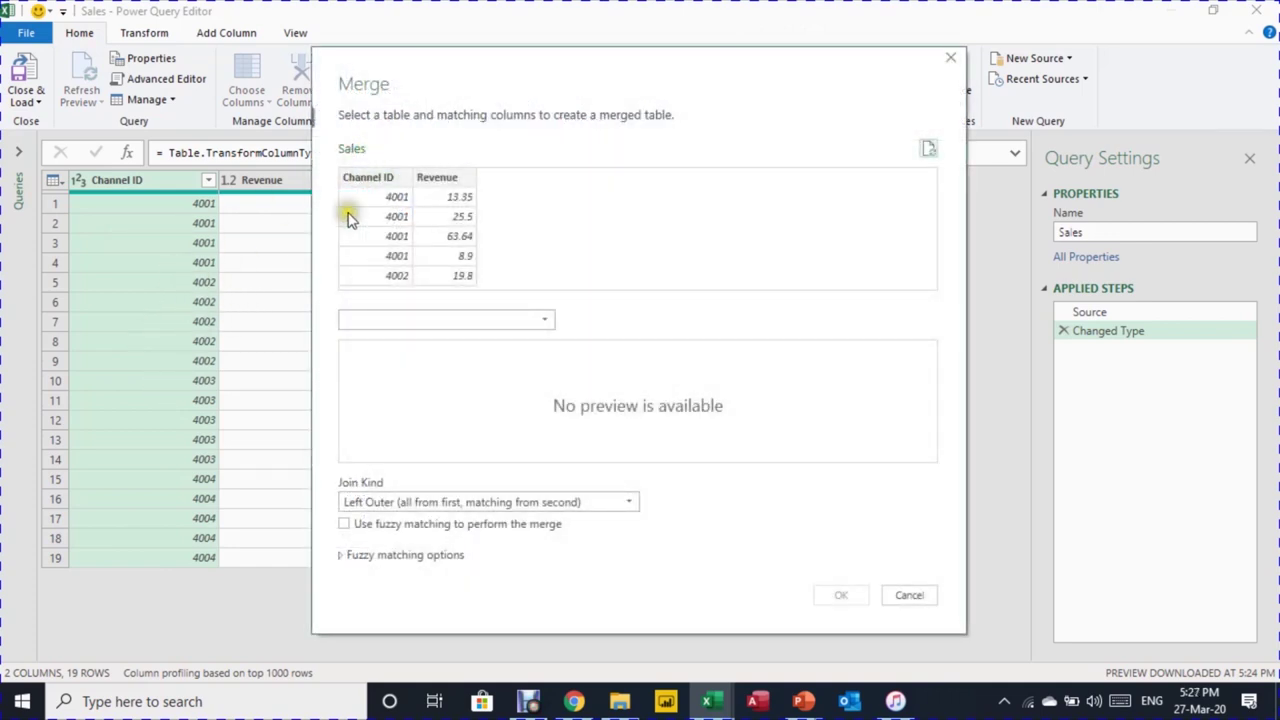
left_click(479, 317)
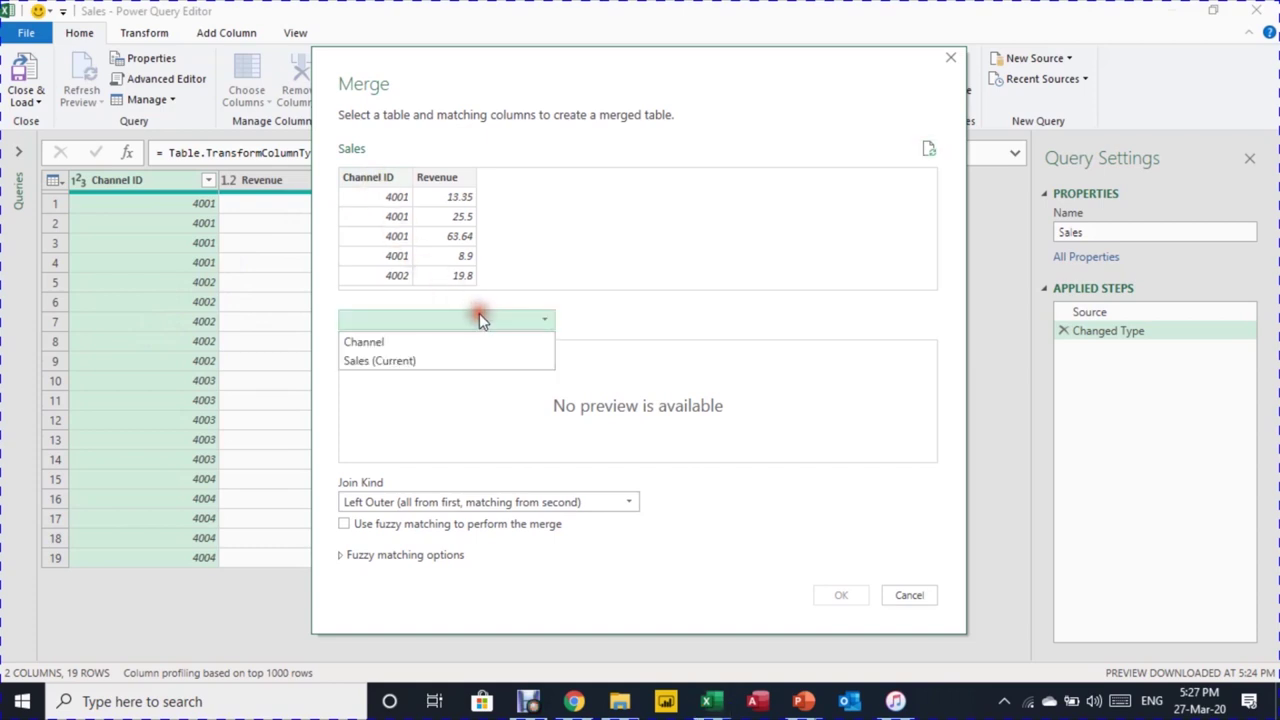
left_click(439, 344)
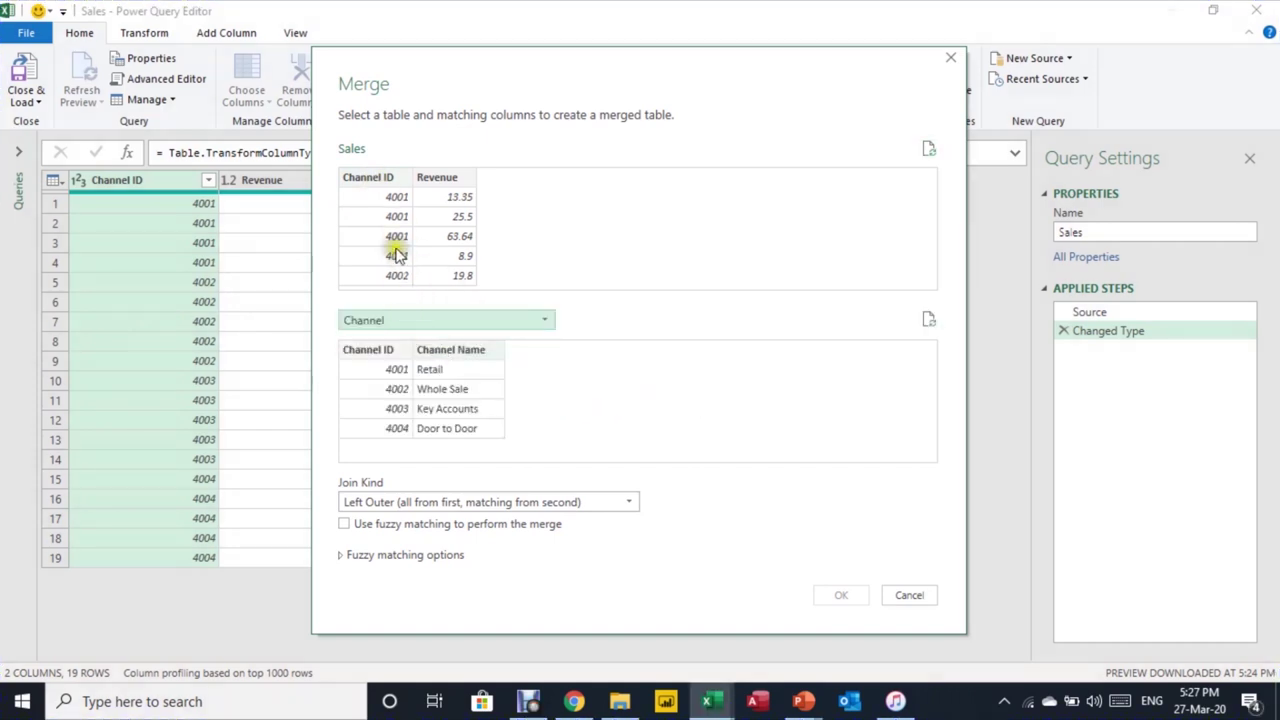
left_click(389, 178)
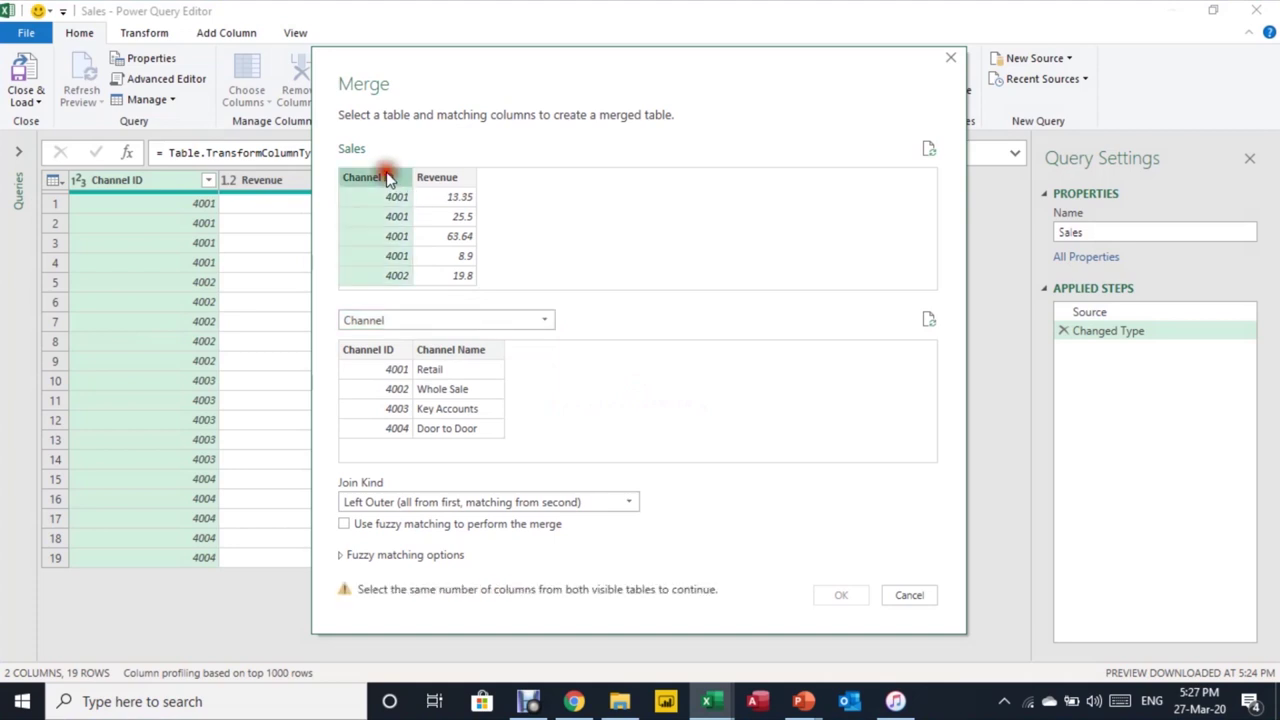
left_click(372, 351)
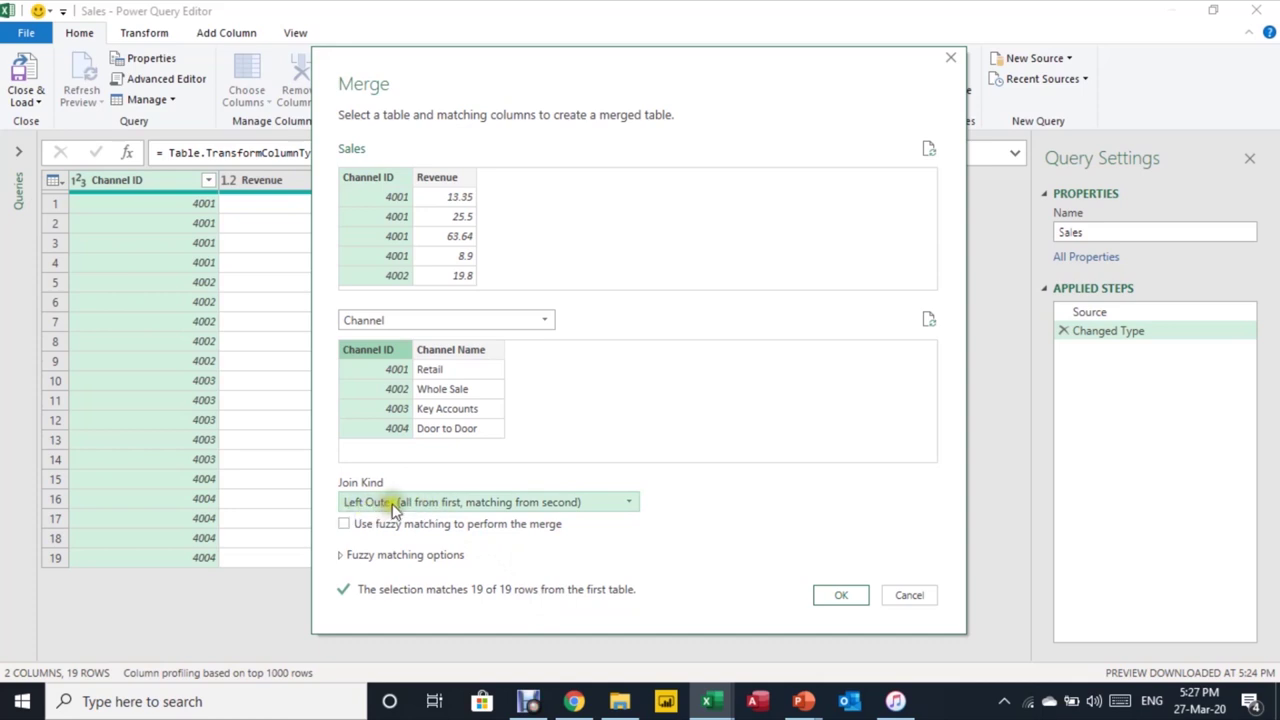
left_click(840, 596)
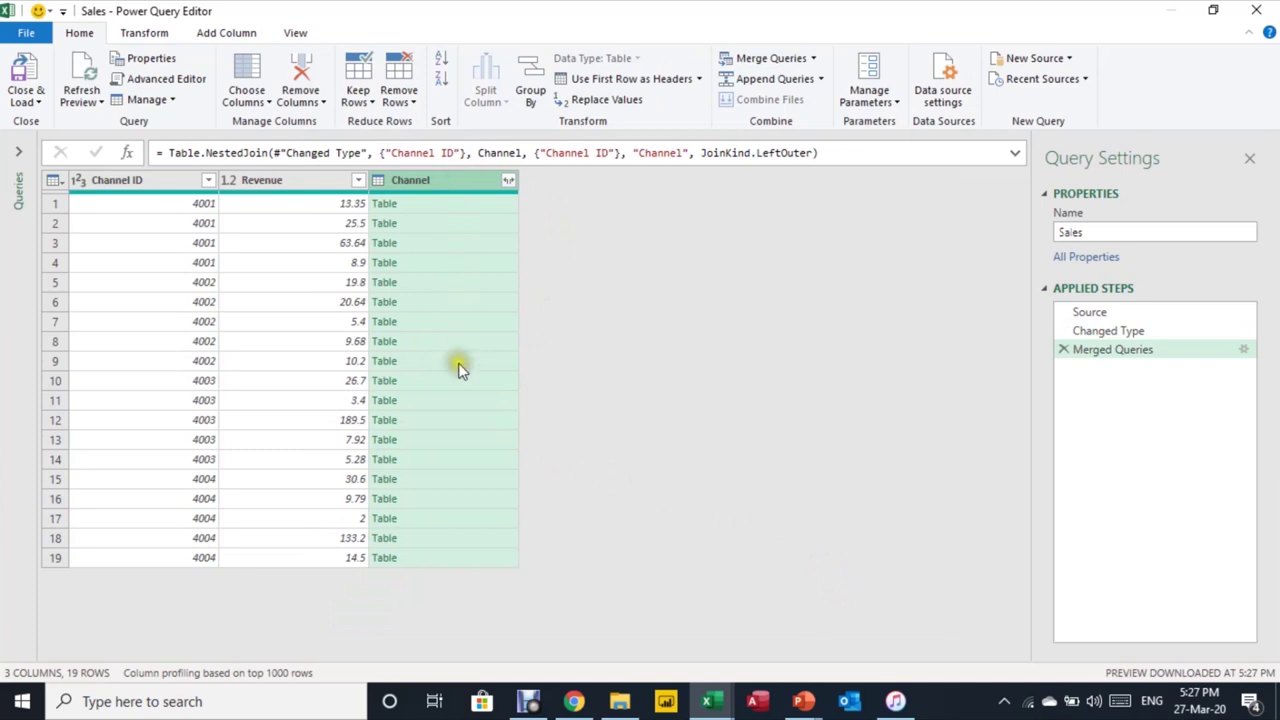
Step: Preview the nested Channel tables in the first five rows of the merged Channel column
left_click(451, 206)
left_click(451, 226)
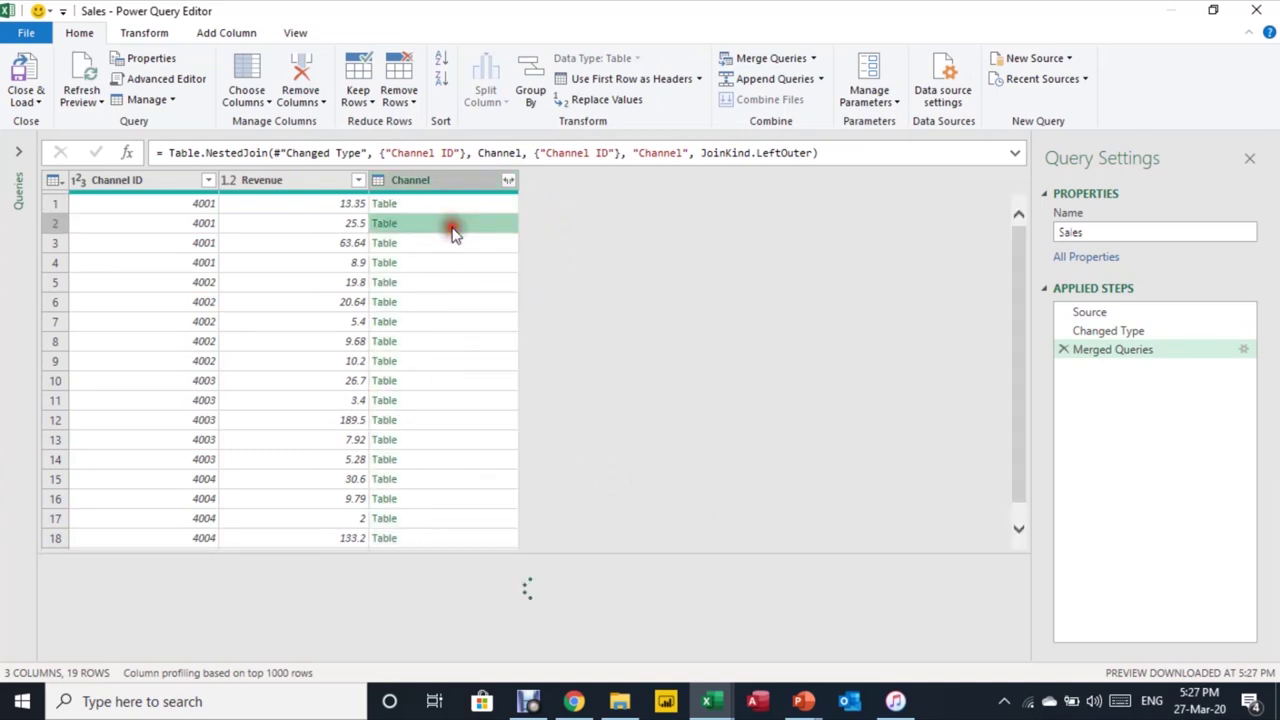
left_click(450, 243)
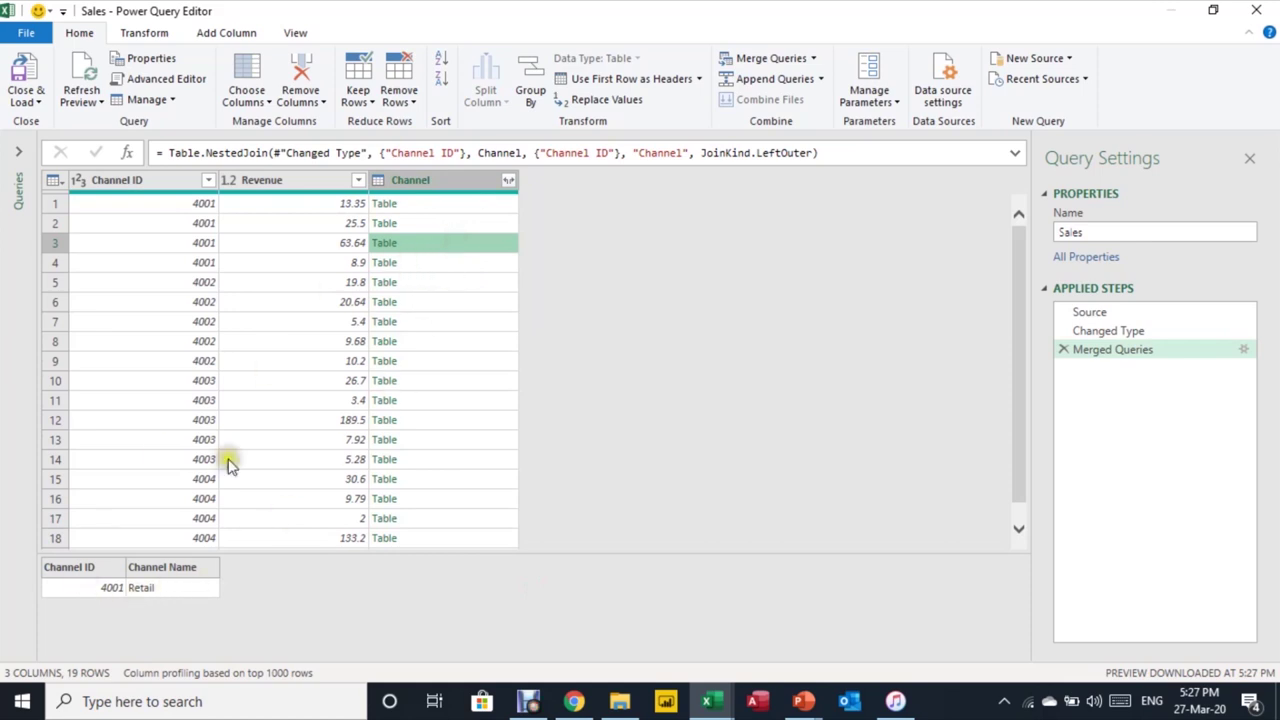
left_click(483, 266)
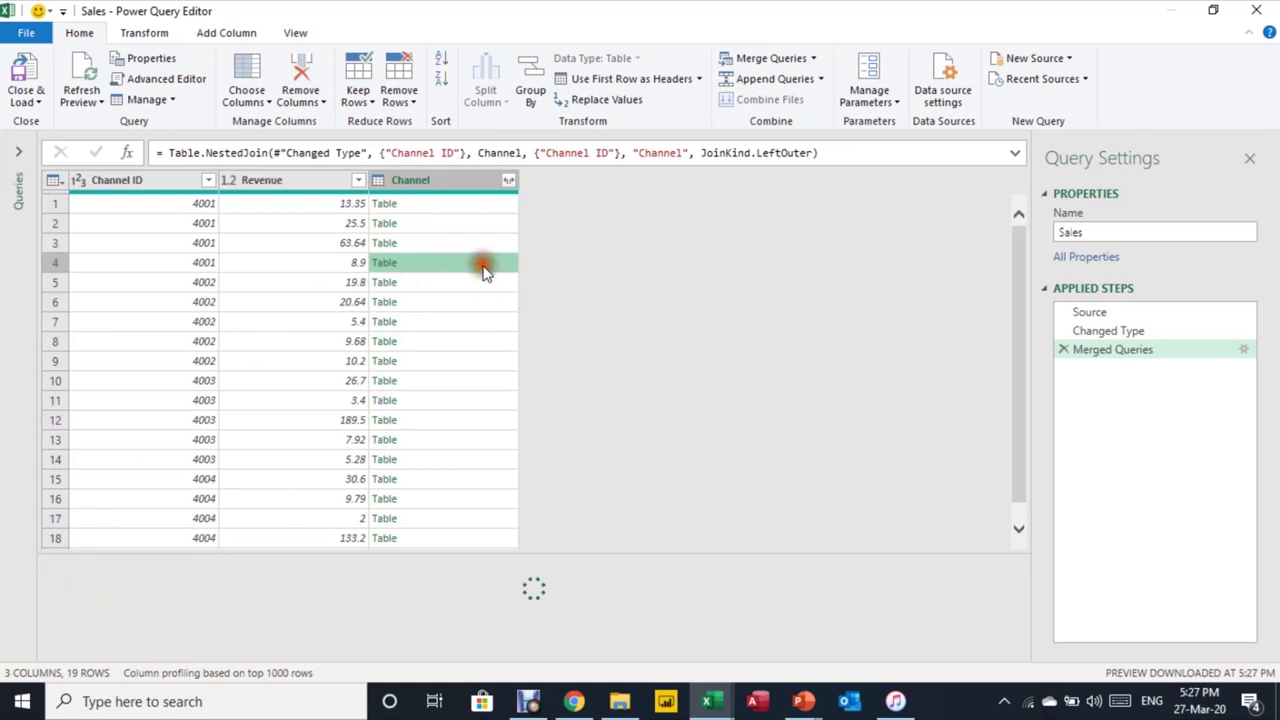
left_click(486, 282)
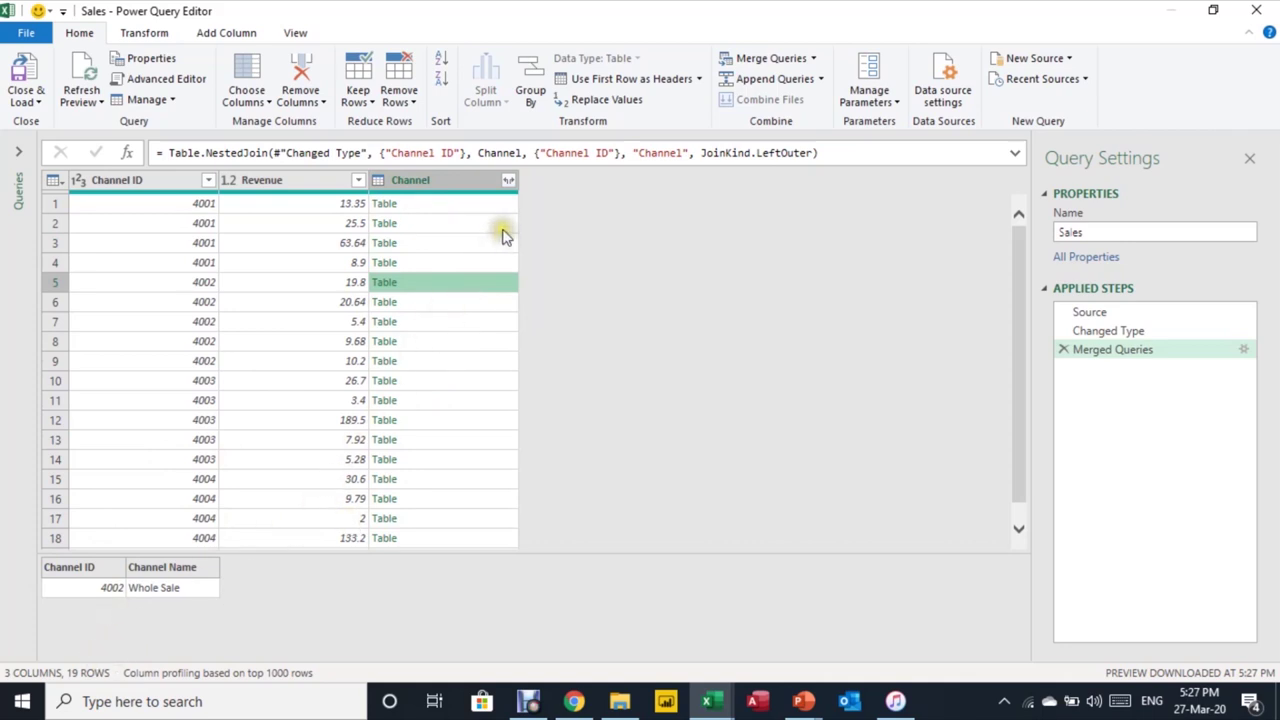
Step: Expand the merged Channel column to Channel Name only, without using the original column name as prefix
left_click(509, 181)
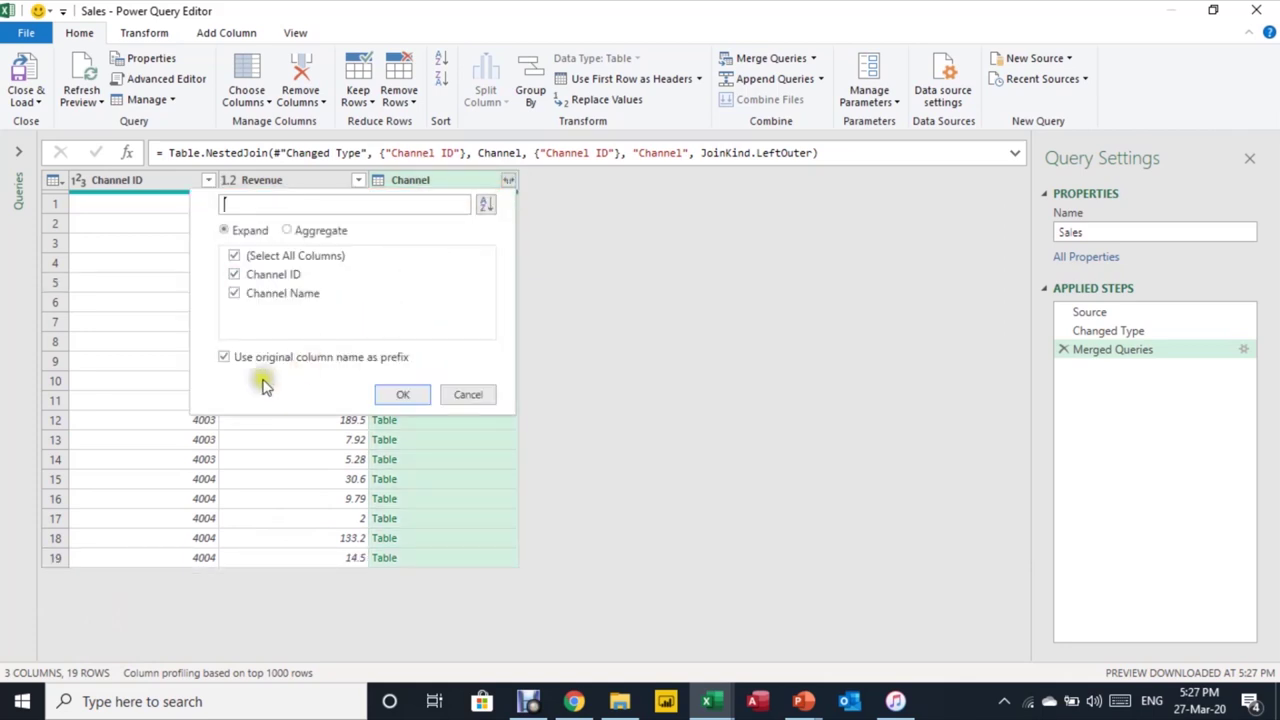
left_click(224, 360)
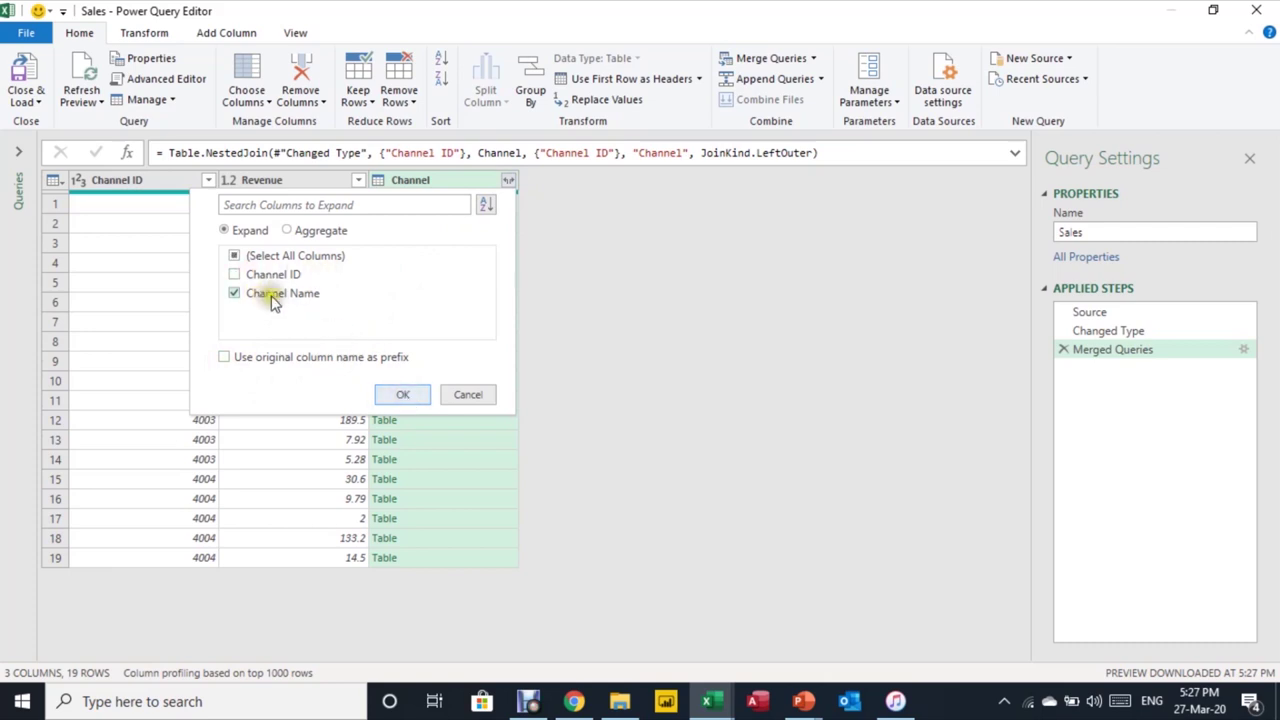
left_click(405, 396)
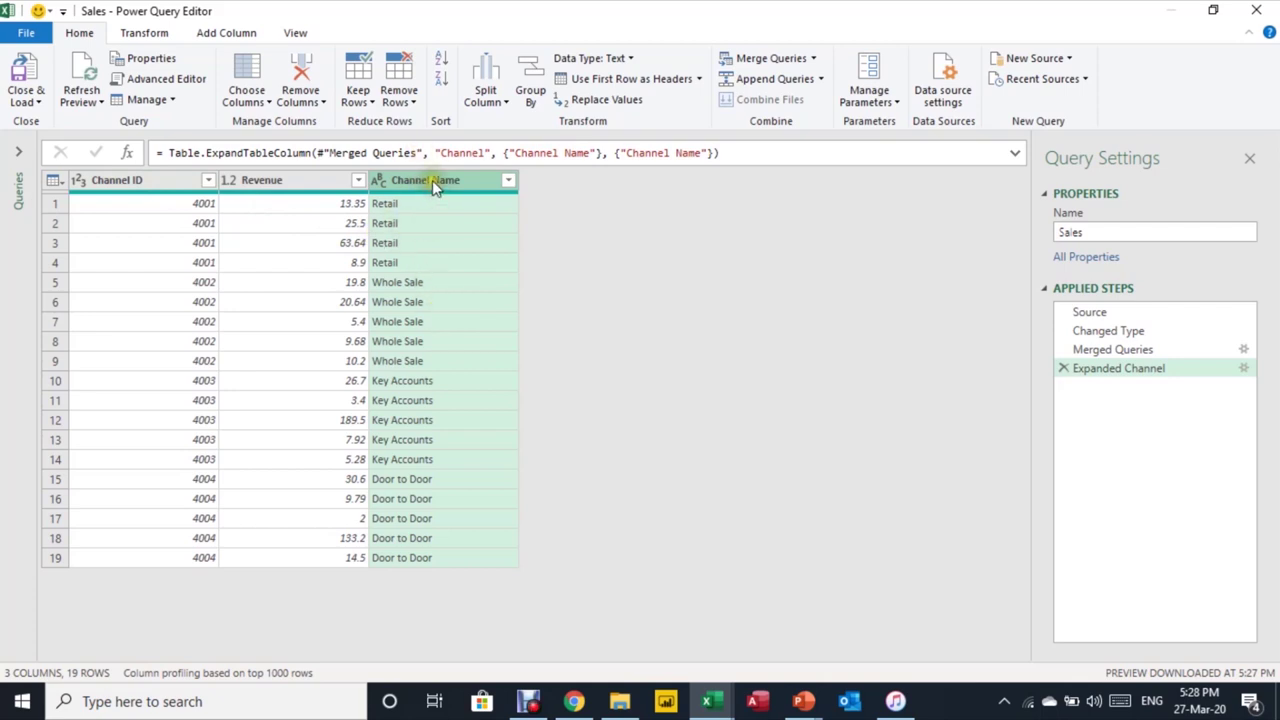
Step: Keep only the Channel Name and Revenue columns in the Sales query, in that order, by removing the other columns
left_click(295, 181, "ctrl")
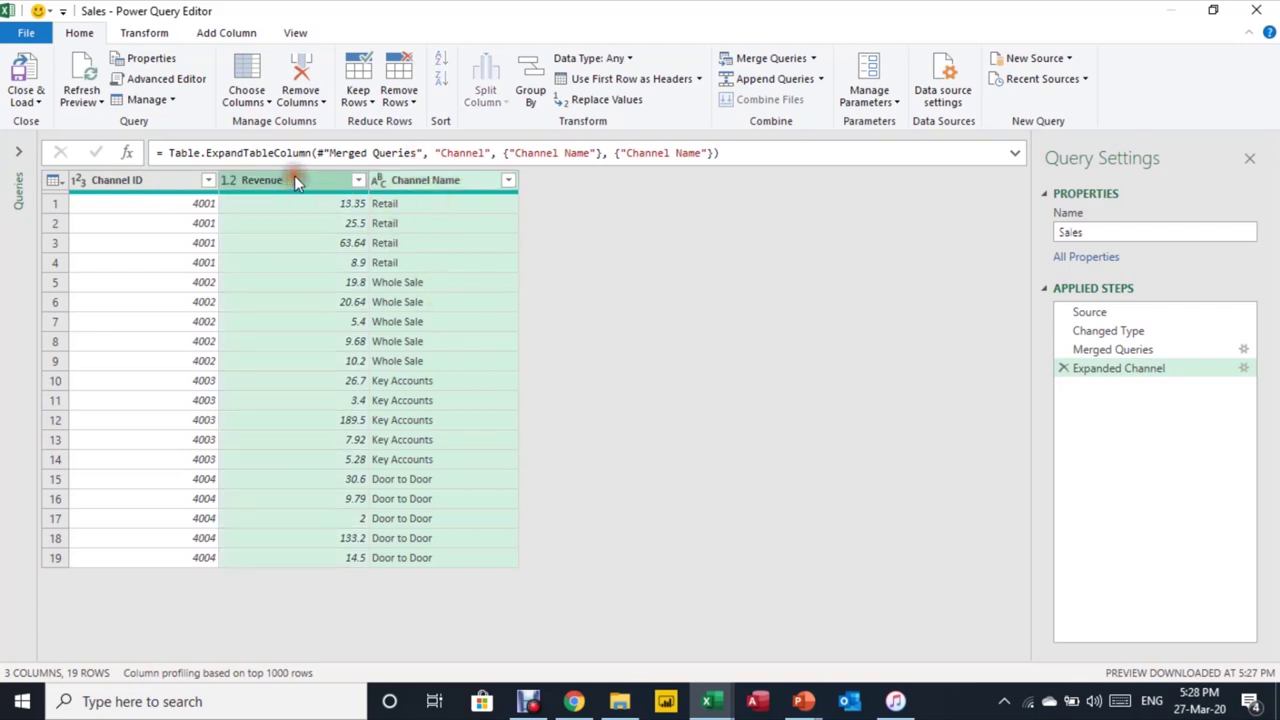
right_click(295, 177)
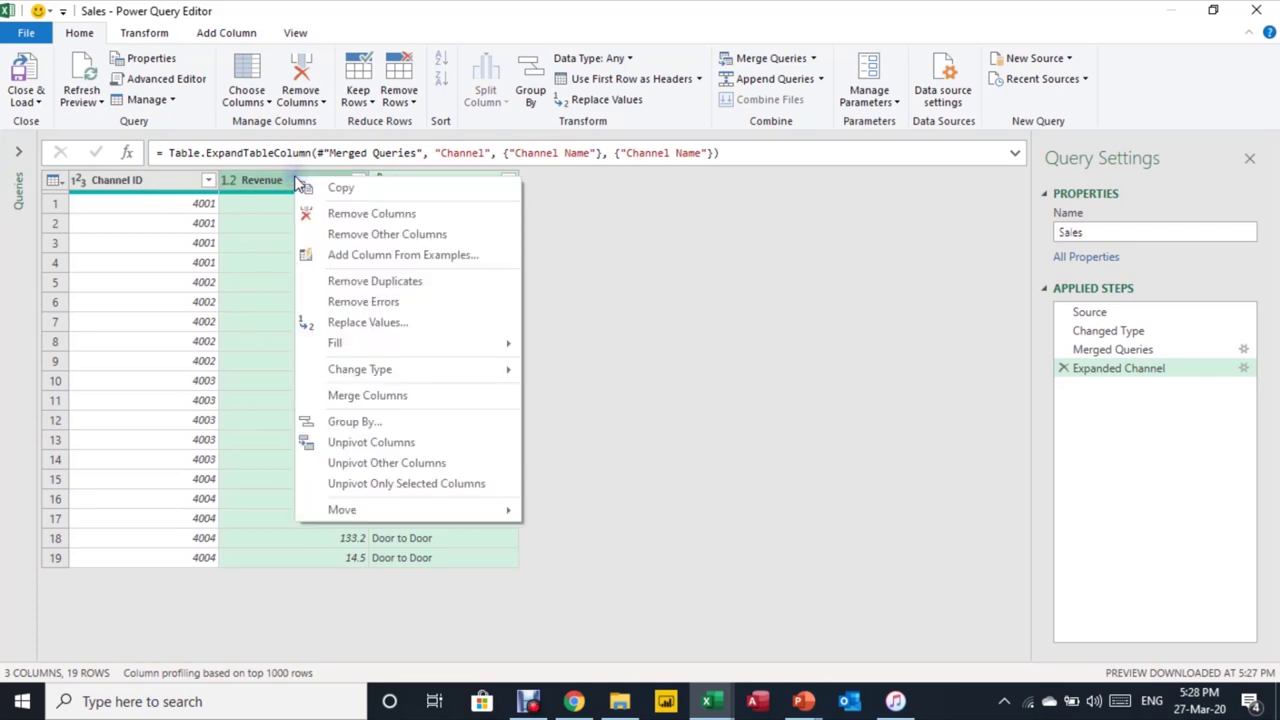
left_click(347, 235)
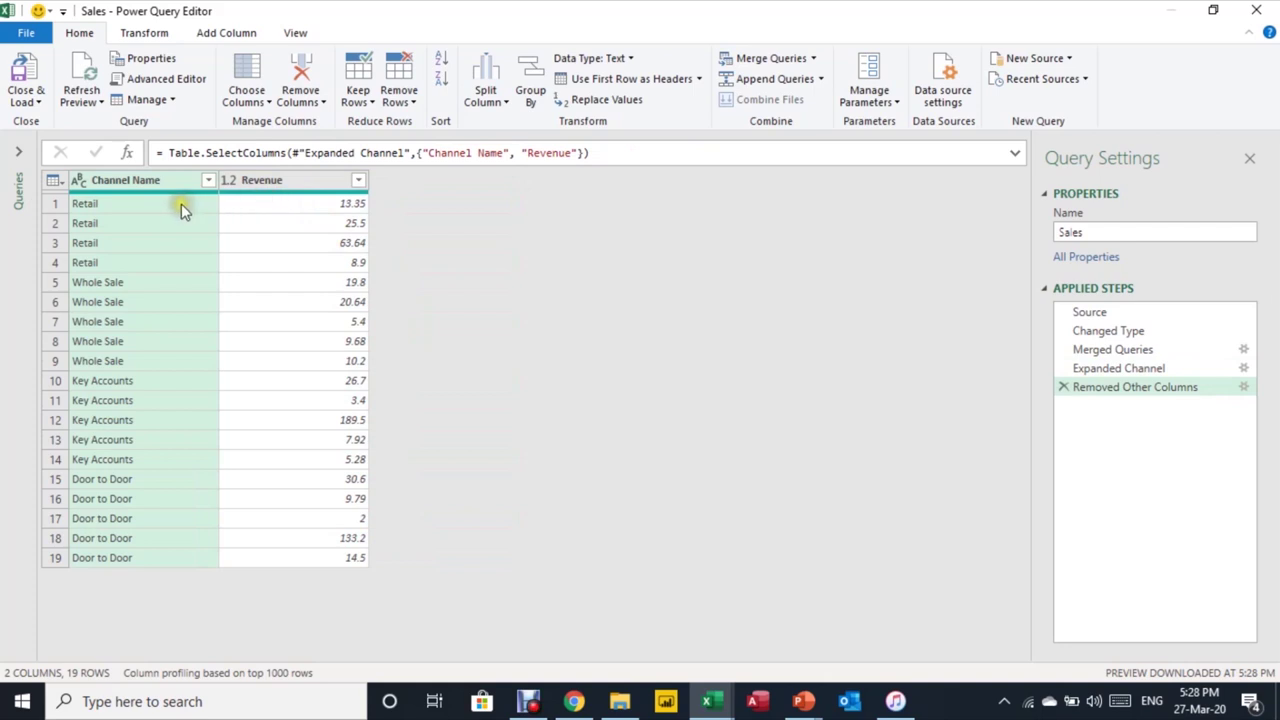
Step: Close and load the edited Sales query, returning to the workbook with the Sales query selected
left_click(283, 280)
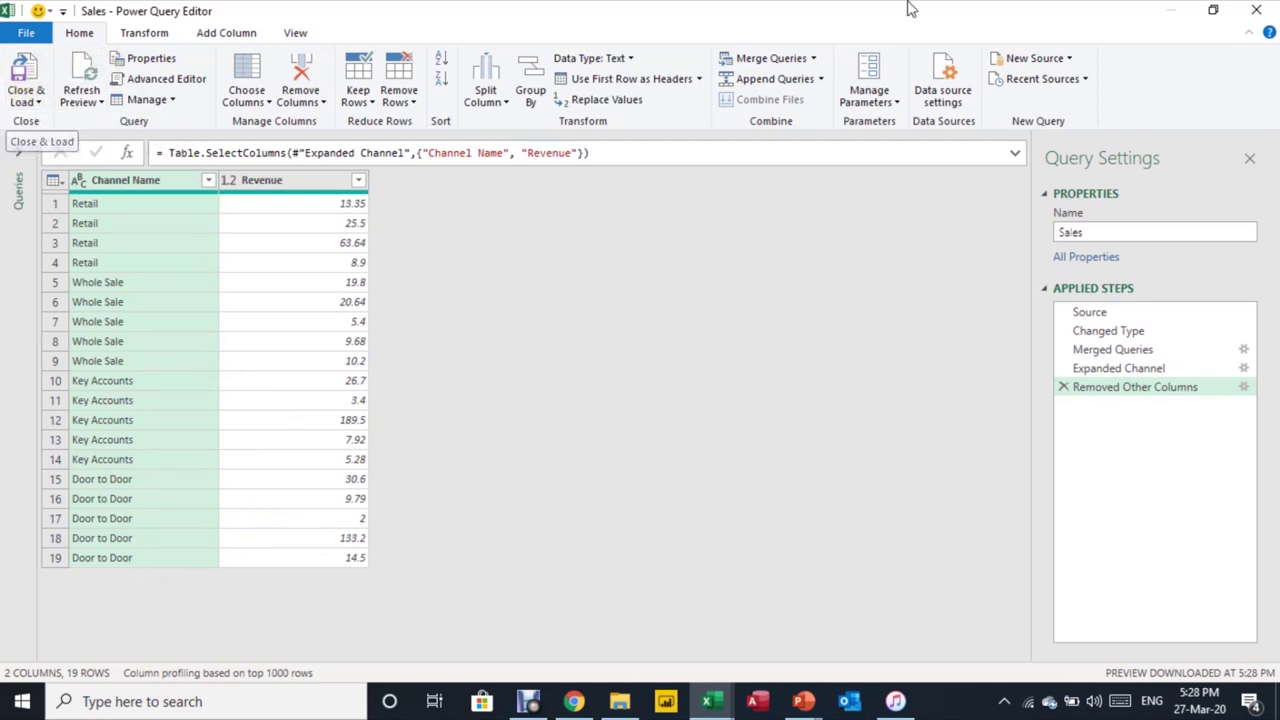
left_click(30, 102)
left_click(45, 122)
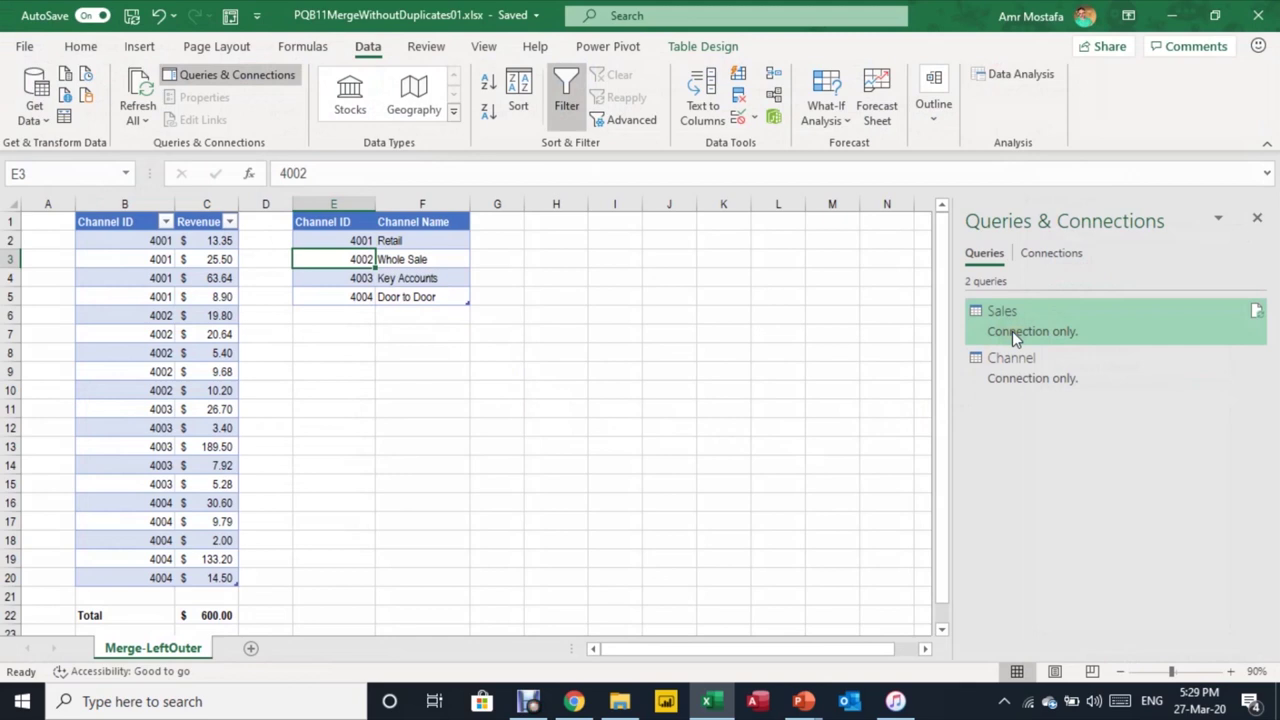
left_click(1009, 313)
left_click(1063, 334)
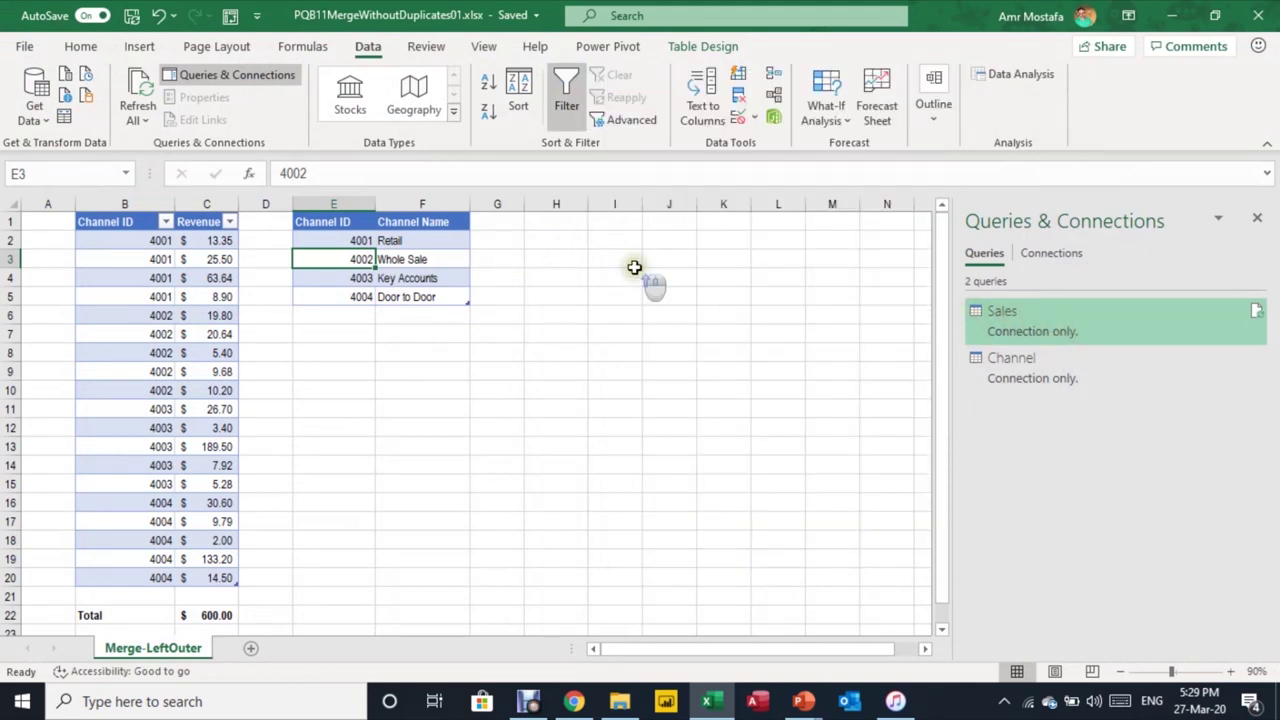
Step: Load the Sales query as a table in the existing worksheet, starting at cell I1
left_click(627, 223)
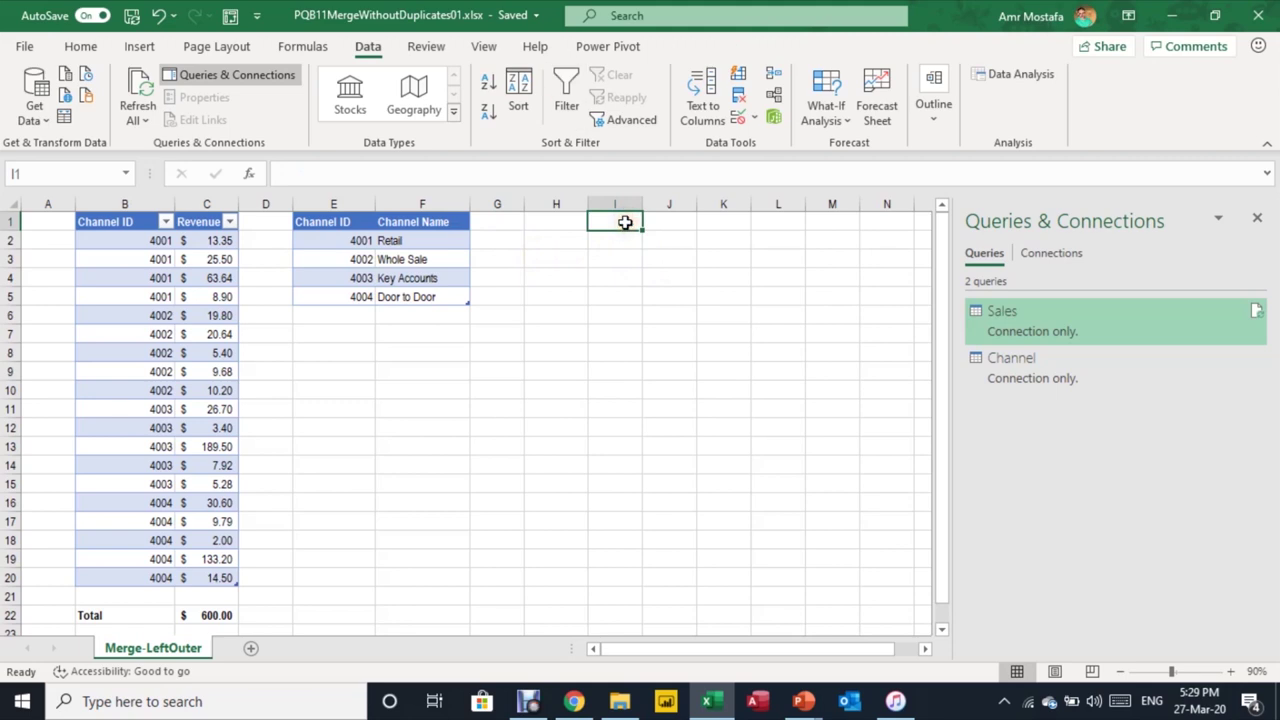
left_click(1010, 332)
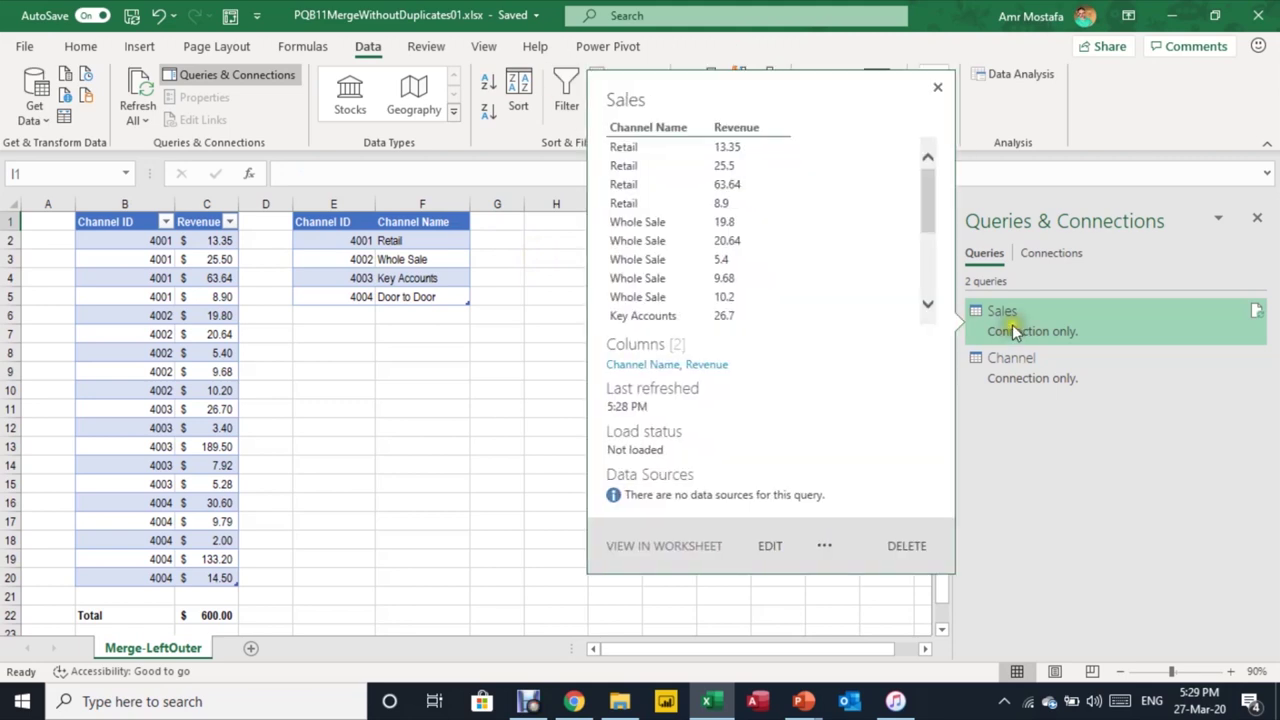
right_click(1012, 326)
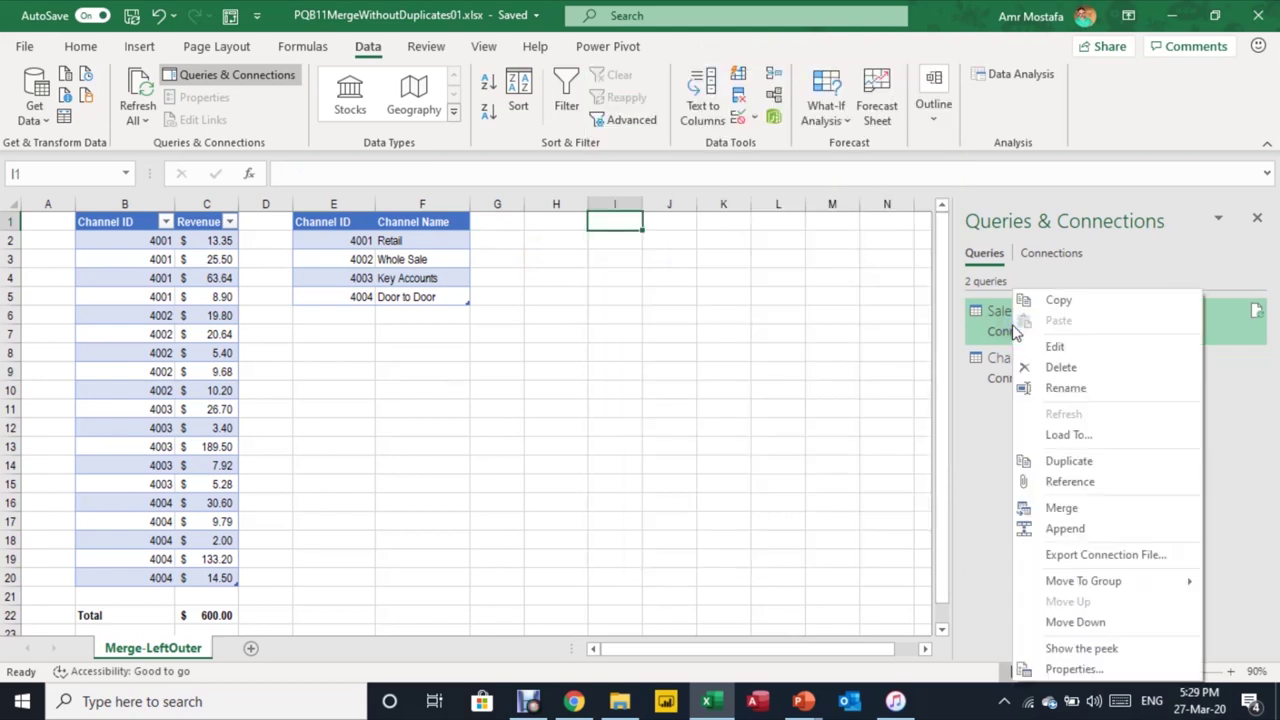
left_click(1066, 438)
left_click(1066, 436)
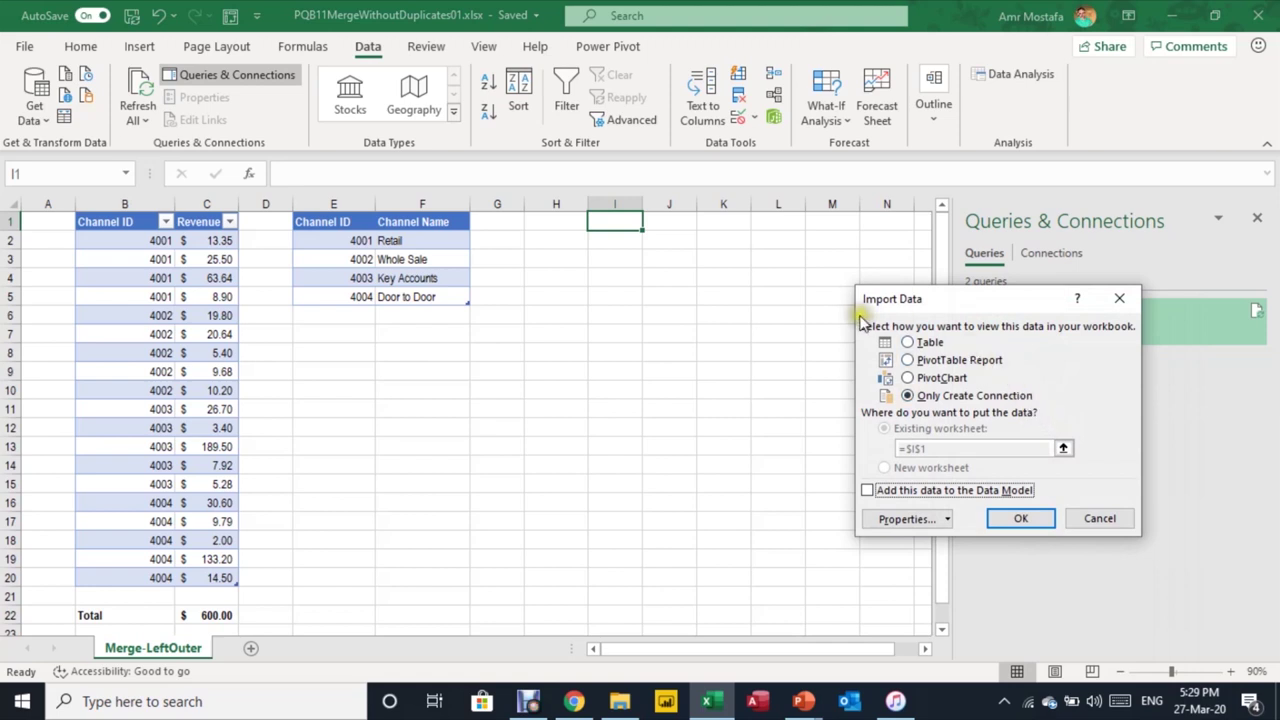
left_click(921, 344)
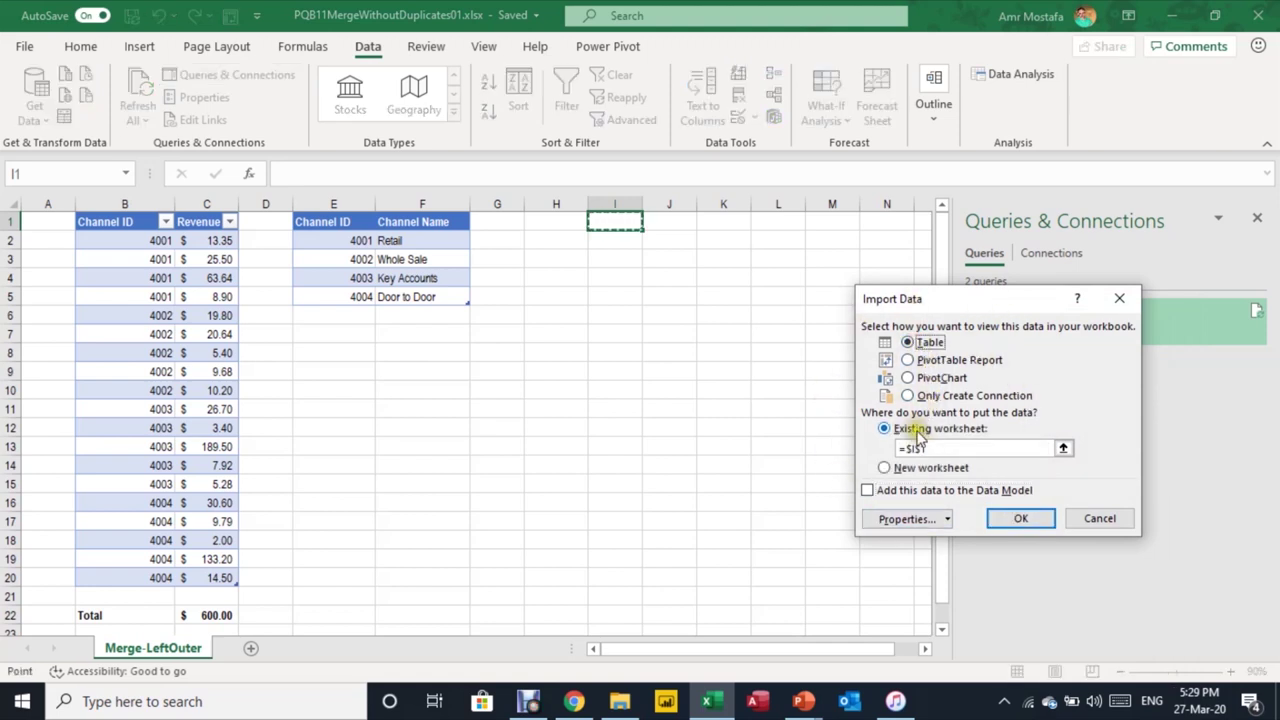
left_click(1008, 525)
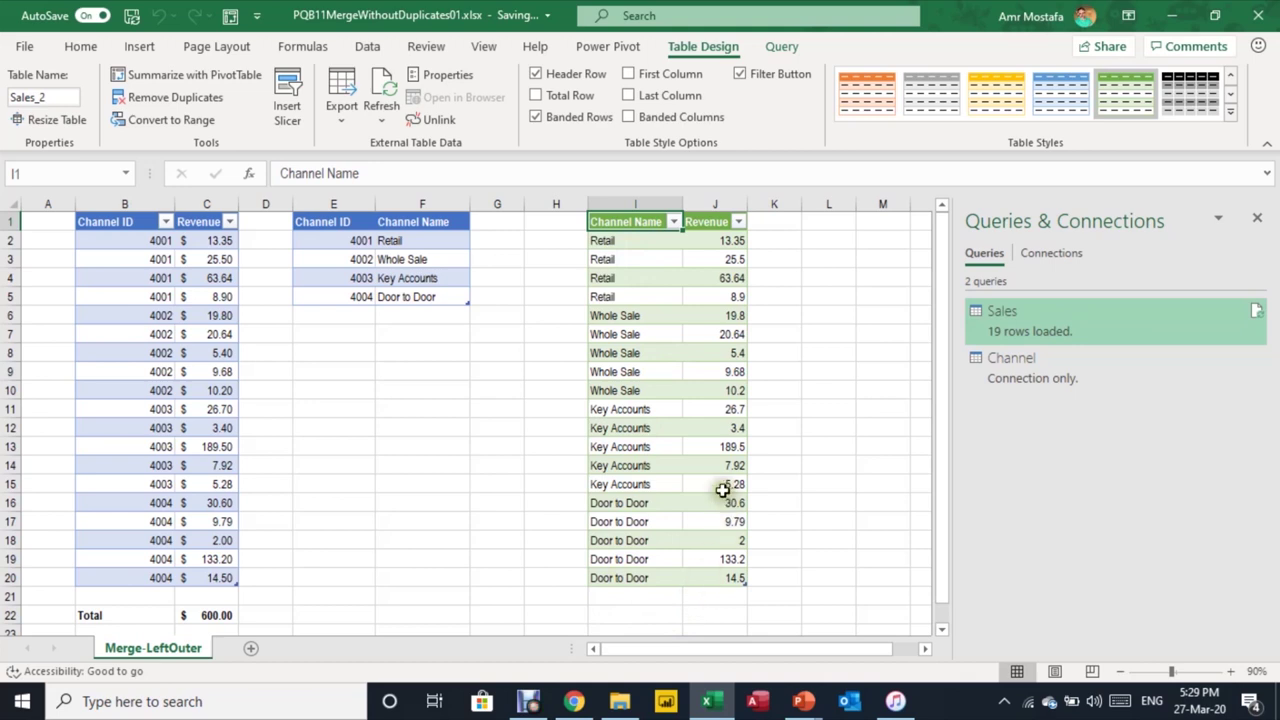
Step: Add a total row to the loaded Sales table and compare its revenue total with the source total in C22
left_click(696, 473)
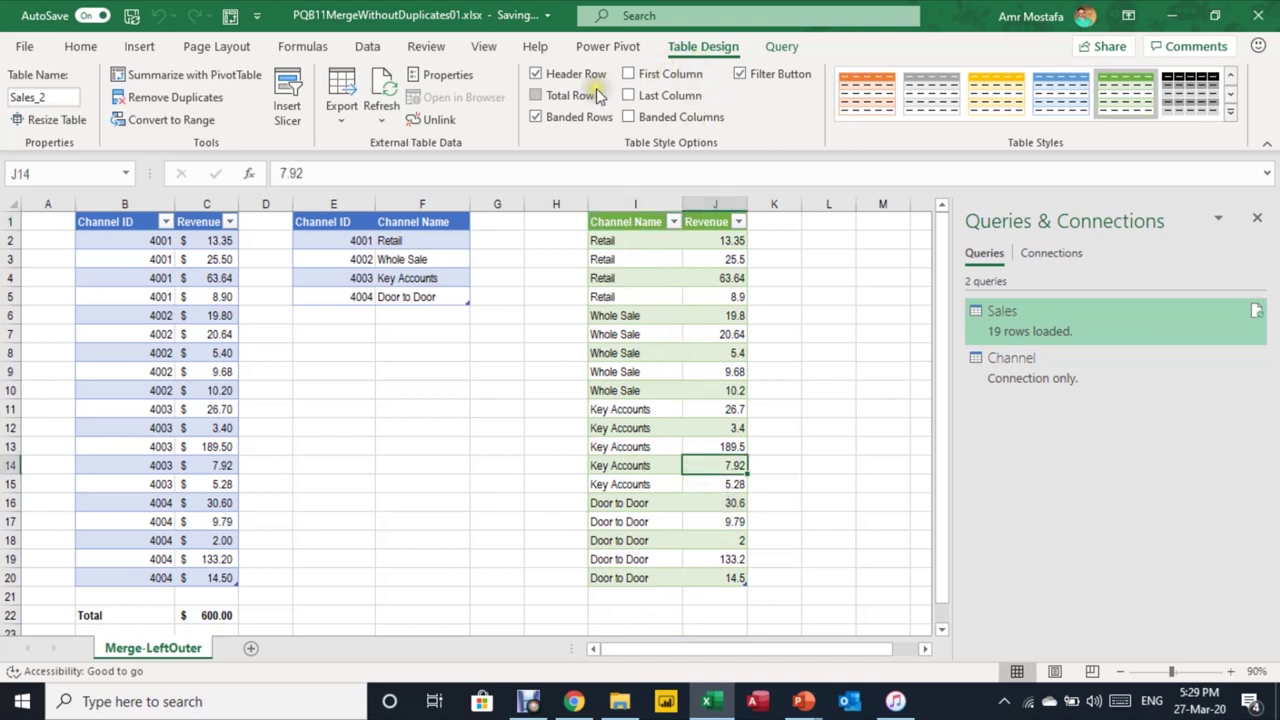
left_click(556, 95)
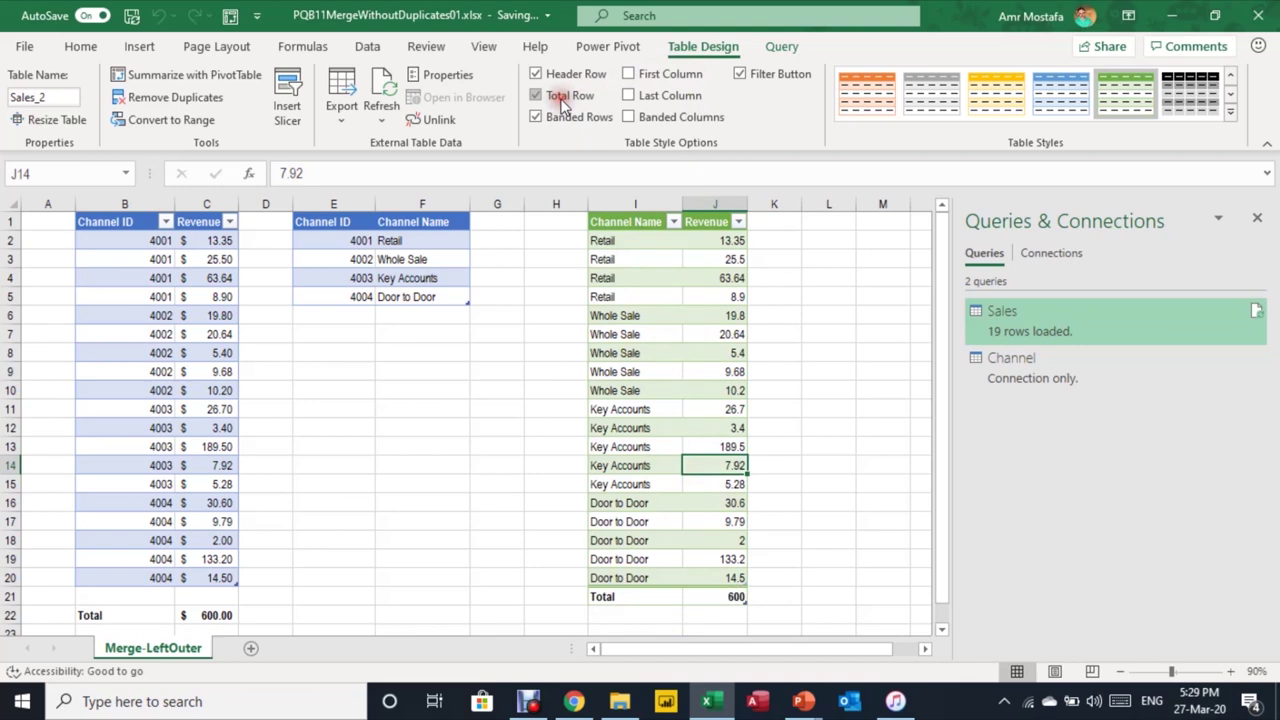
left_click(715, 596)
left_click(206, 615)
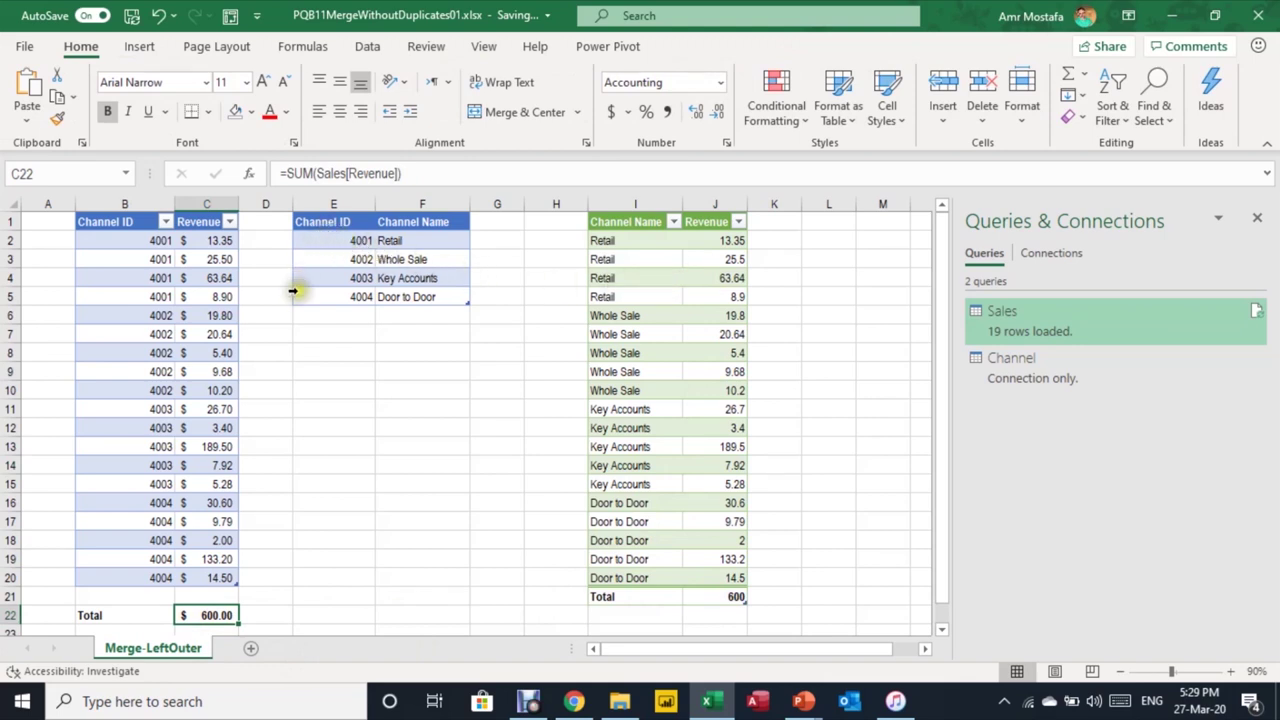
Step: Append a duplicate of the 4001 Retail row to the Channel table in row 6
left_click(353, 240)
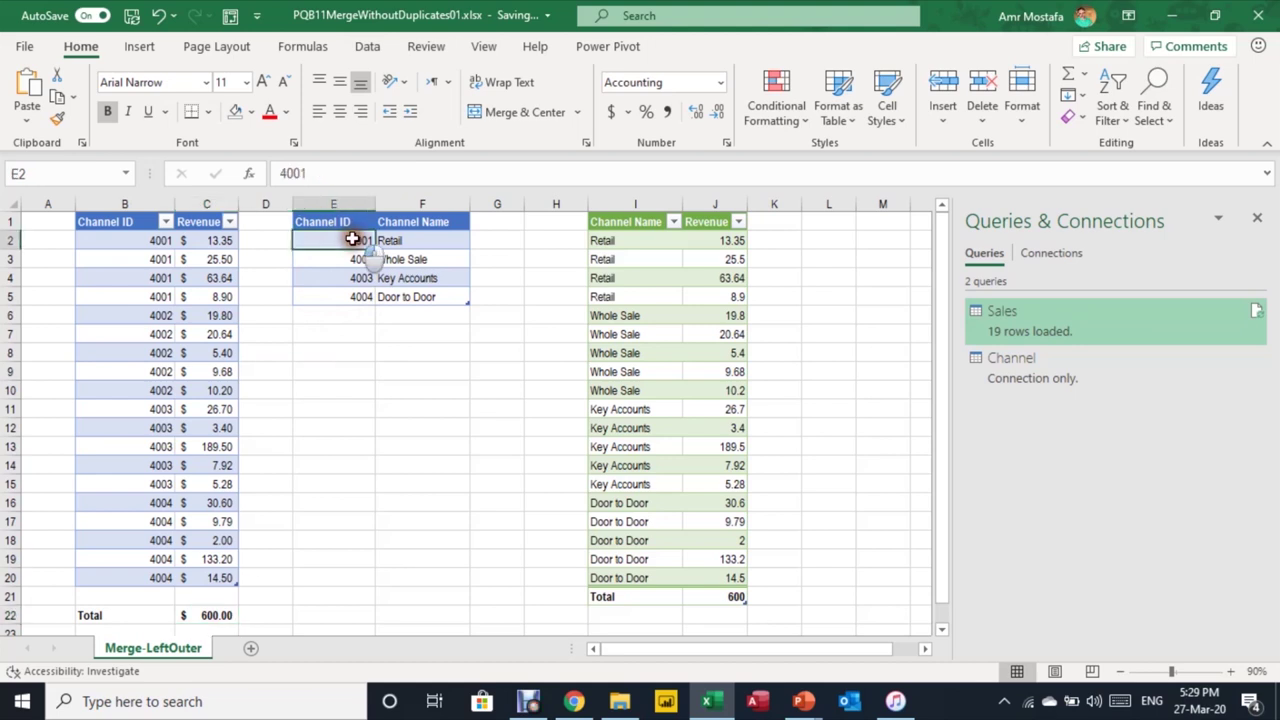
mouse_move(360, 240)
left_mouse_down()
mouse_move(389, 243)
mouse_move(378, 238)
left_mouse_up()
left_click(395, 240)
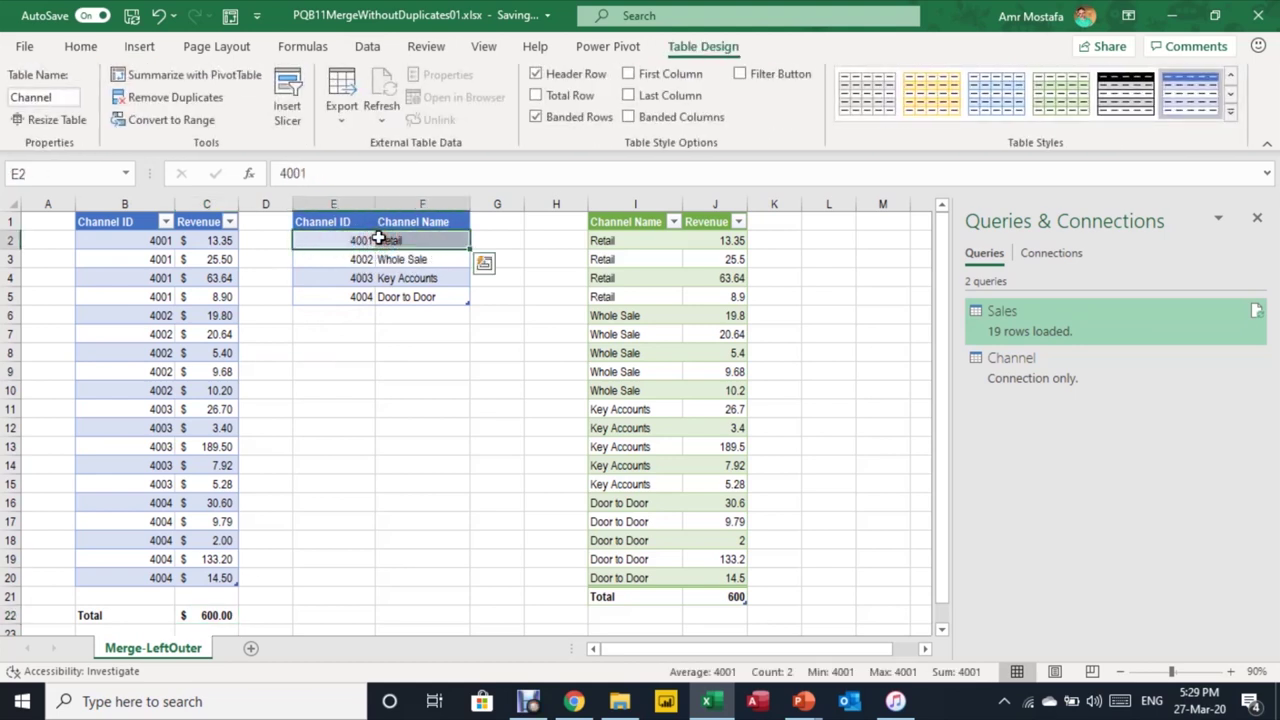
key("ctrl+c")
left_click(345, 316)
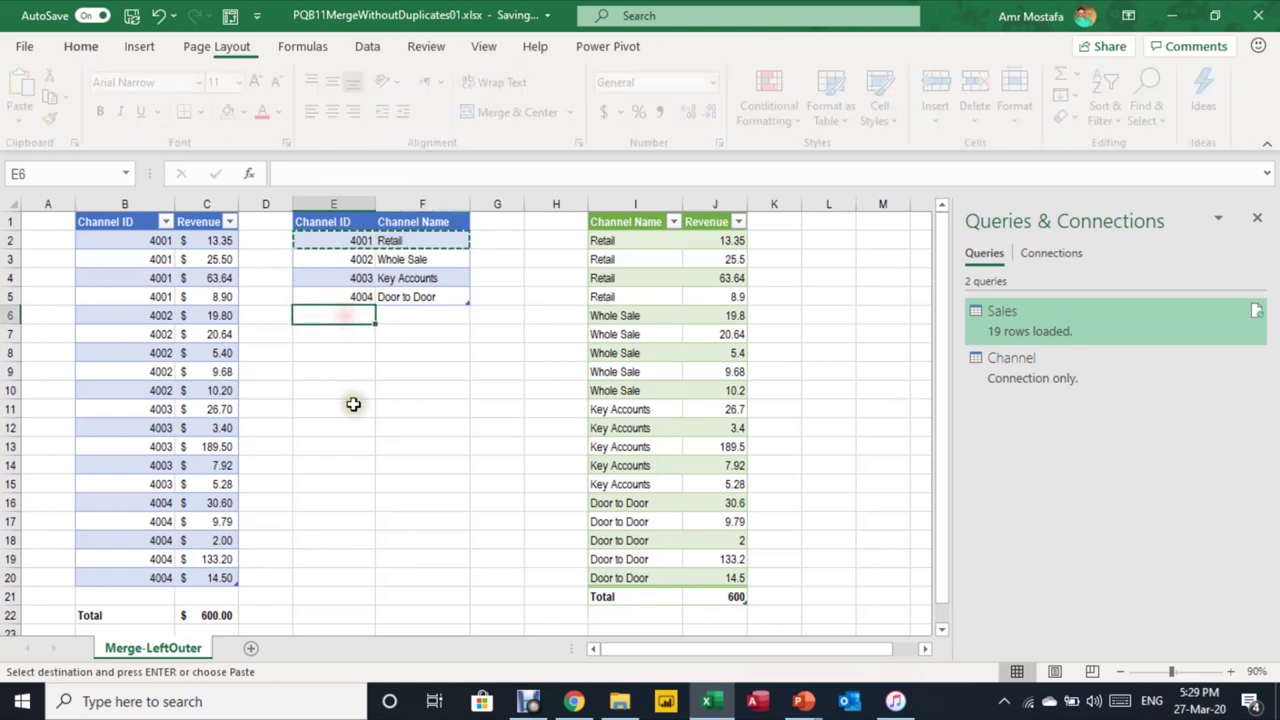
key("ctrl+v")
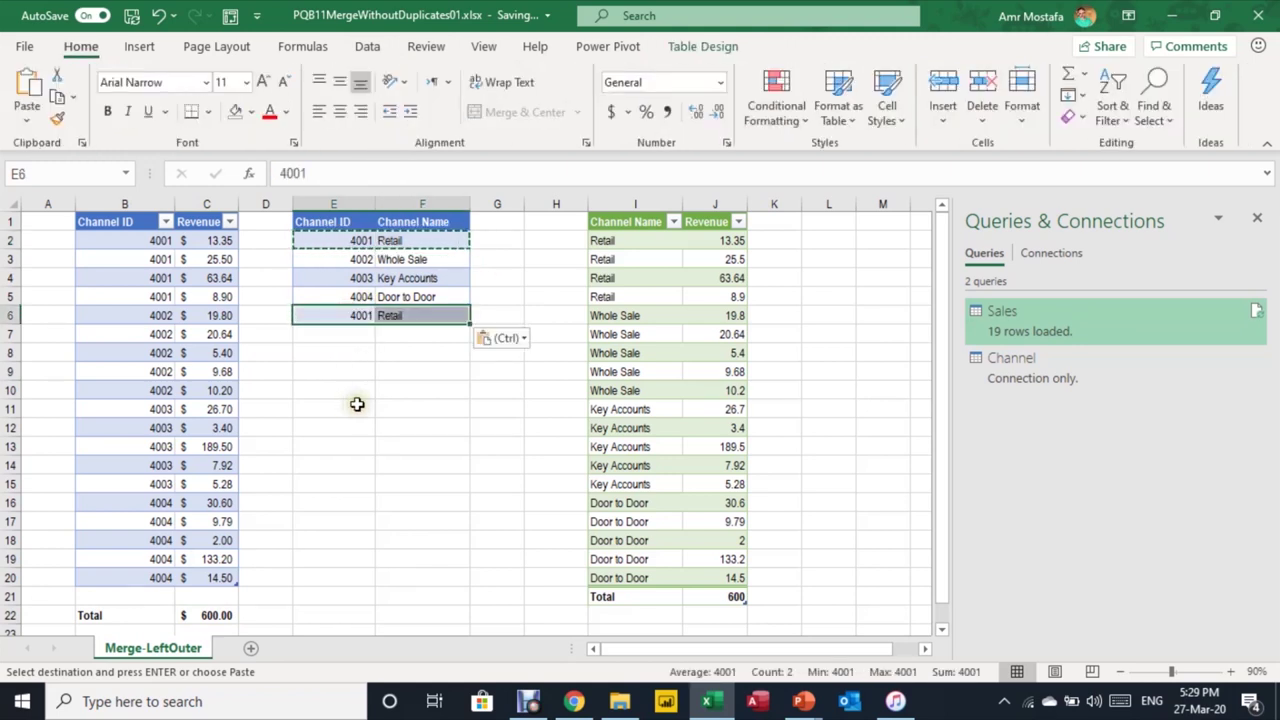
key("Escape")
left_click(366, 353)
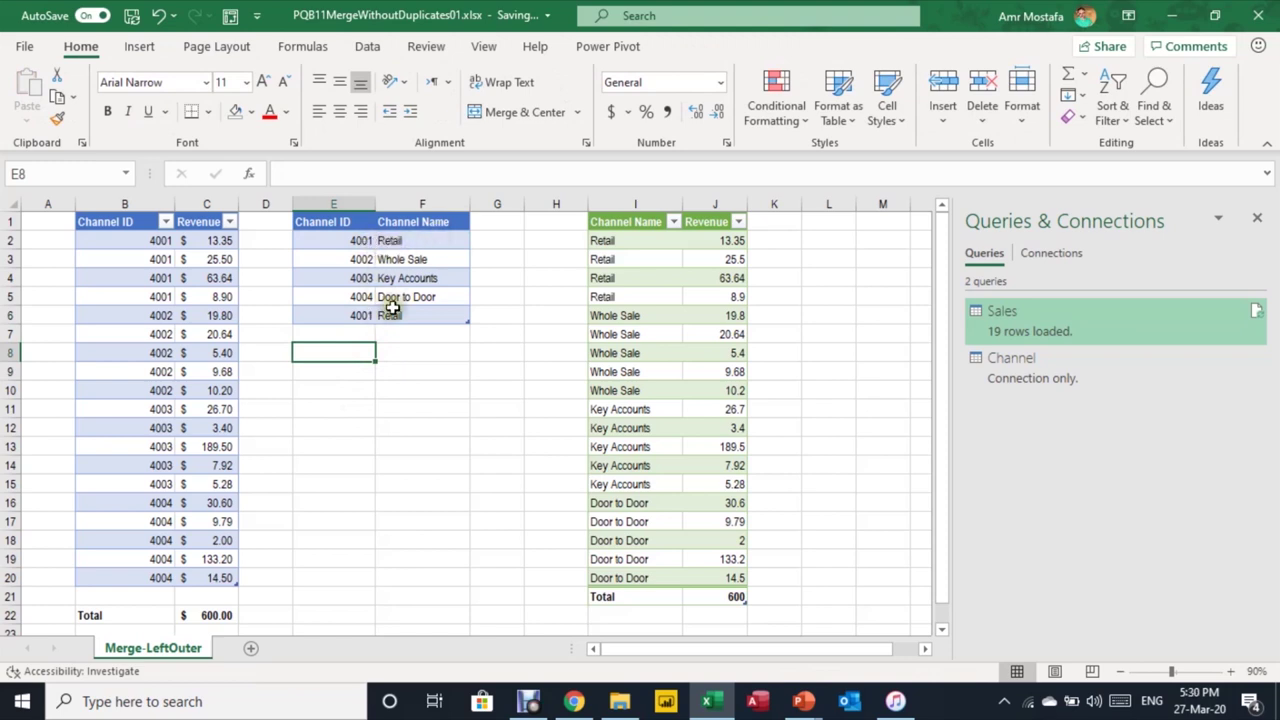
Step: Append a duplicate of the 4002 Whole Sale row to the Channel table in row 7
left_click_drag(372, 258, 386, 260)
key("ctrl+c")
left_click(357, 334)
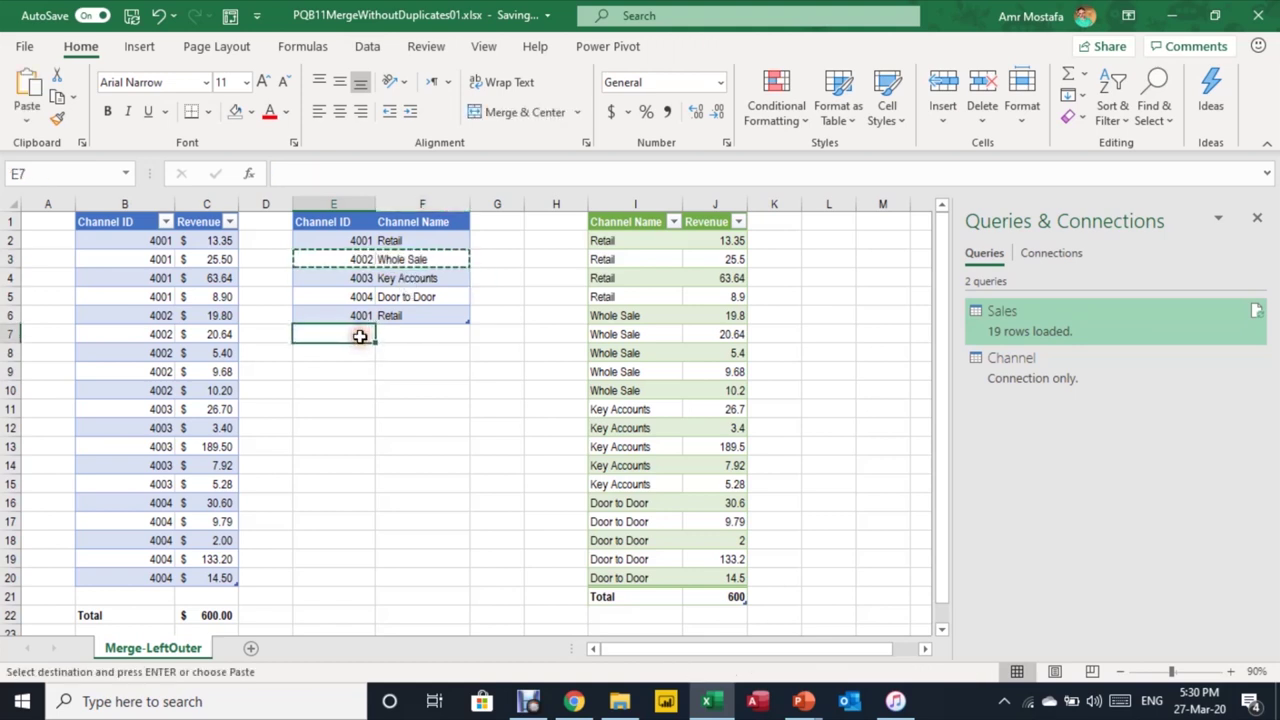
key("ctrl+v")
key("Escape")
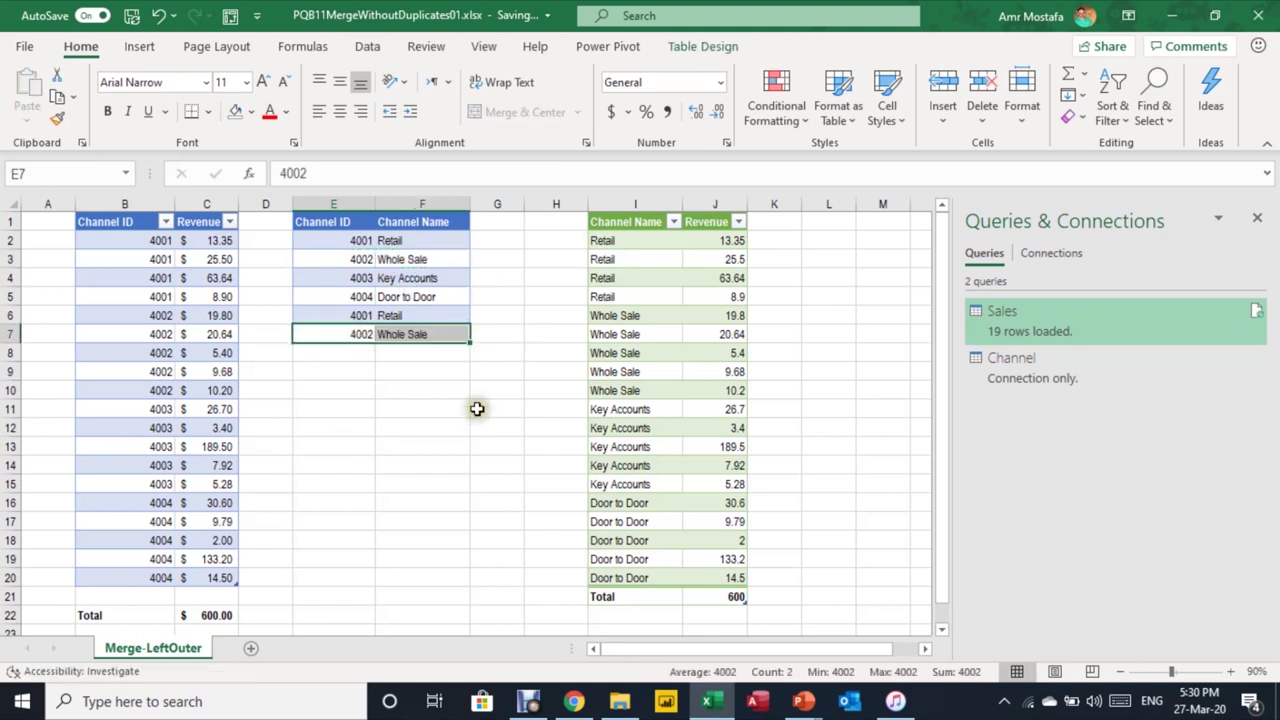
Step: Refresh the loaded Sales table and check the revenue amount in its total row
left_click(662, 371)
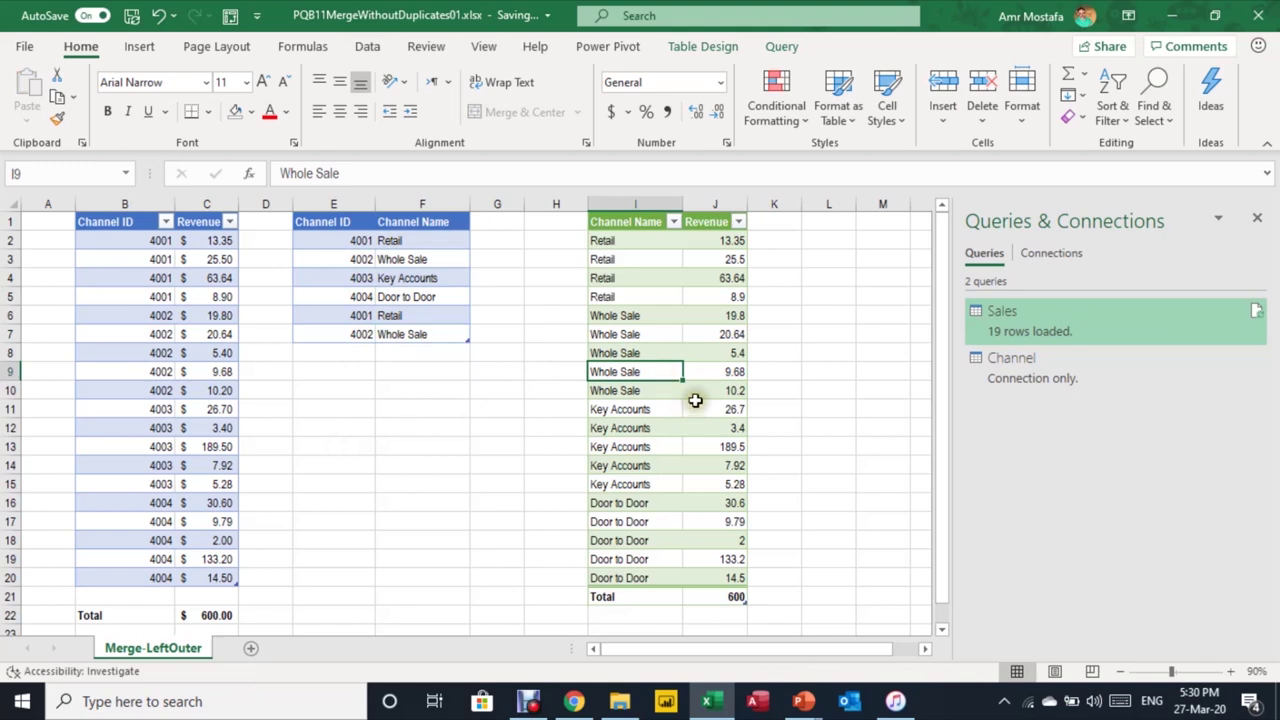
right_click(660, 354)
left_click(735, 284)
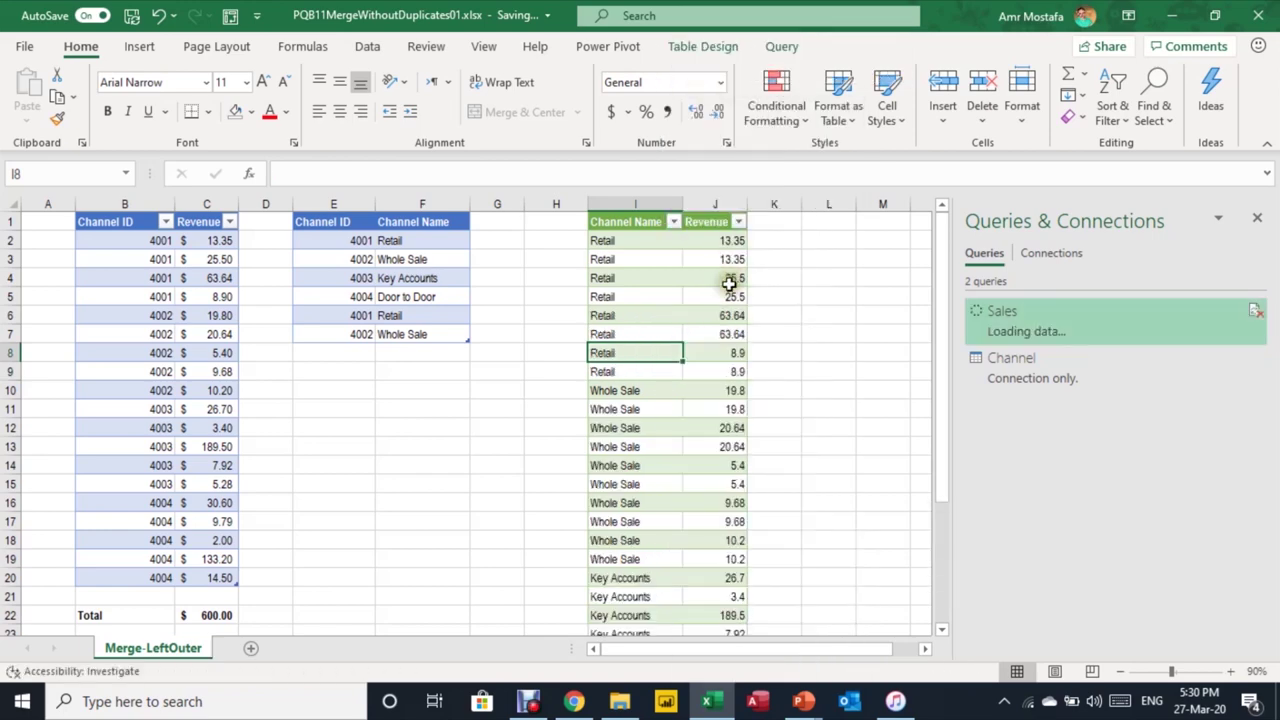
scroll(728, 280, "down", 3)
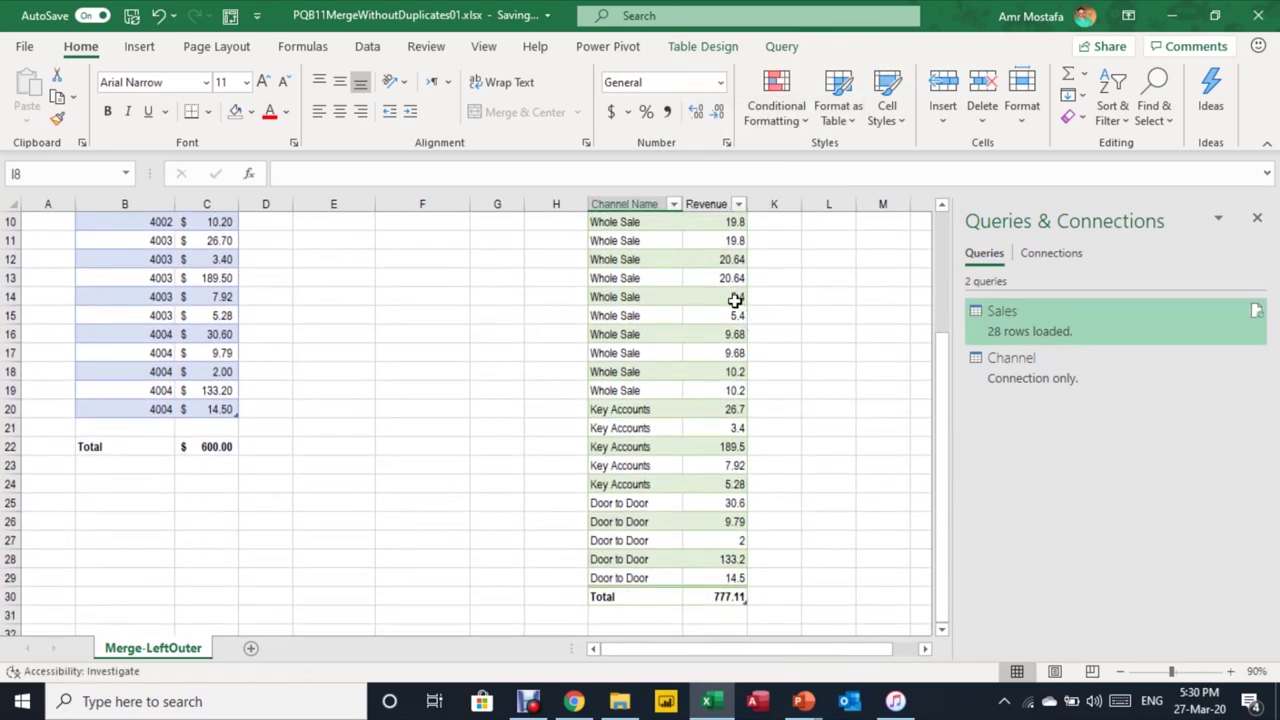
left_click(718, 599)
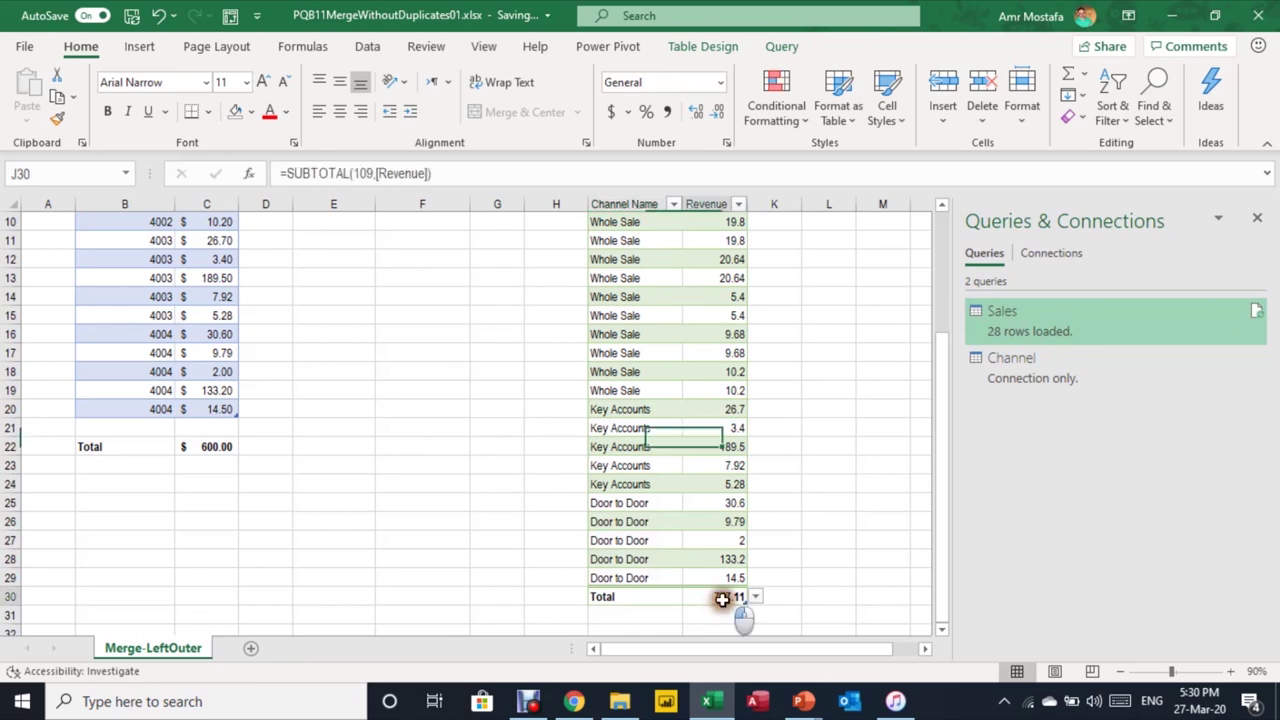
scroll(700, 500, "up", 3)
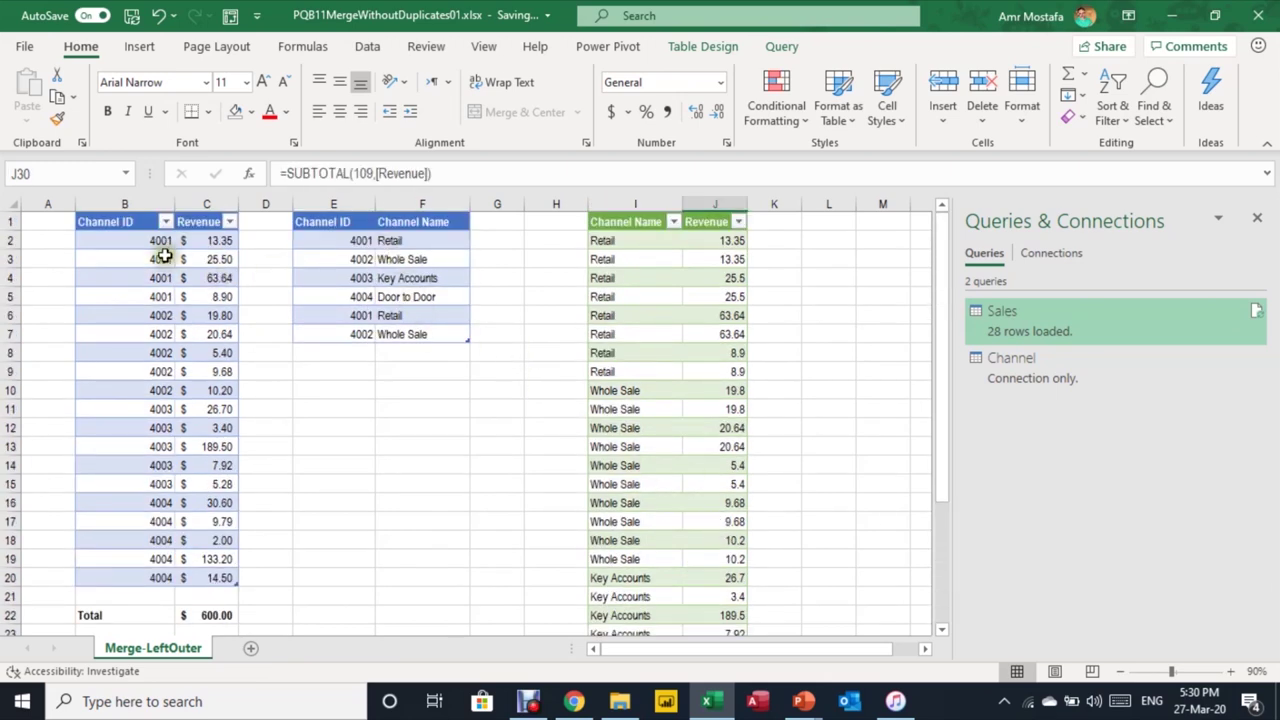
Step: Compare the 4001 rows in the source table with the Retail rows in the loaded table and the Channel table
left_click_drag(157, 240, 144, 296)
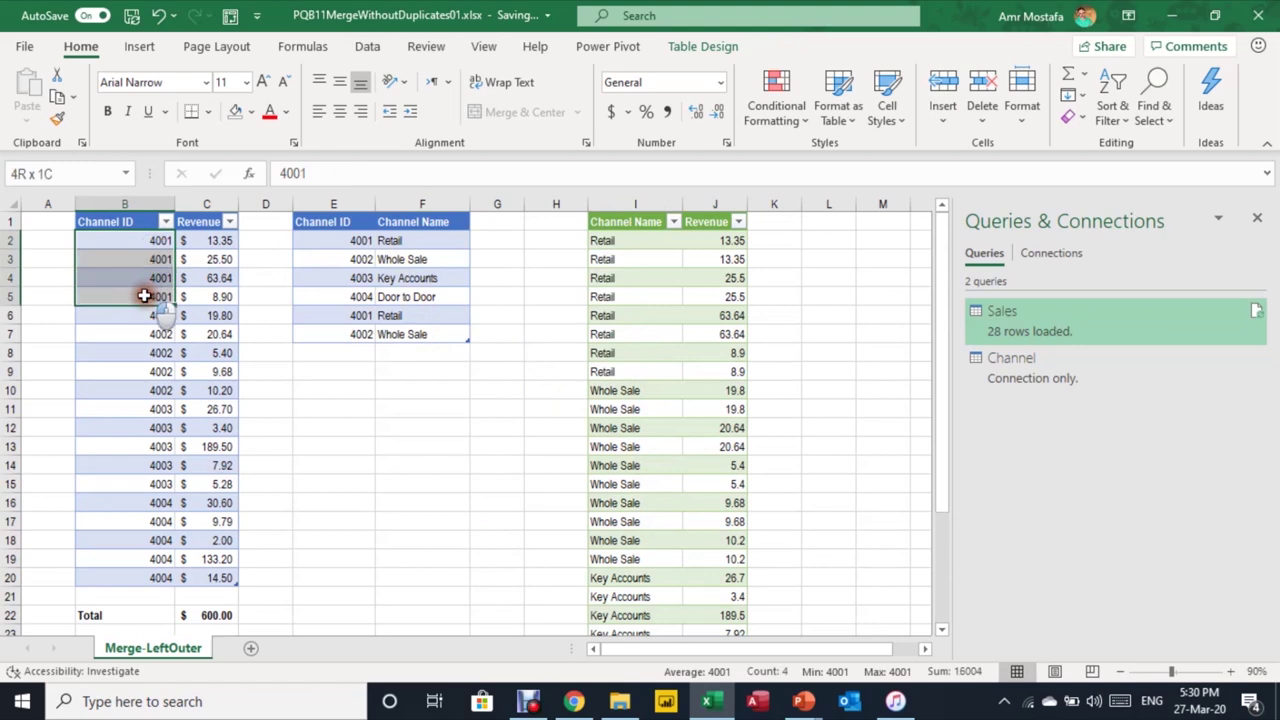
left_click_drag(144, 296, 144, 296)
left_click_drag(618, 240, 590, 372)
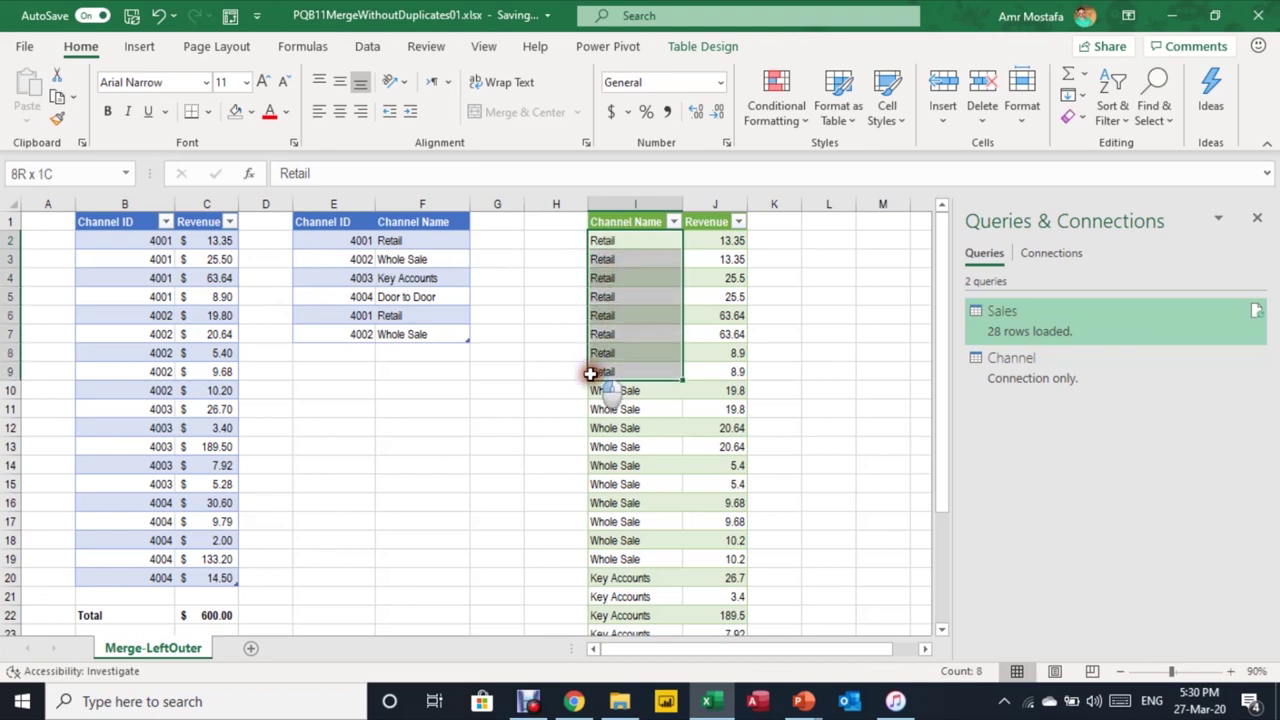
left_click_drag(590, 372, 590, 372)
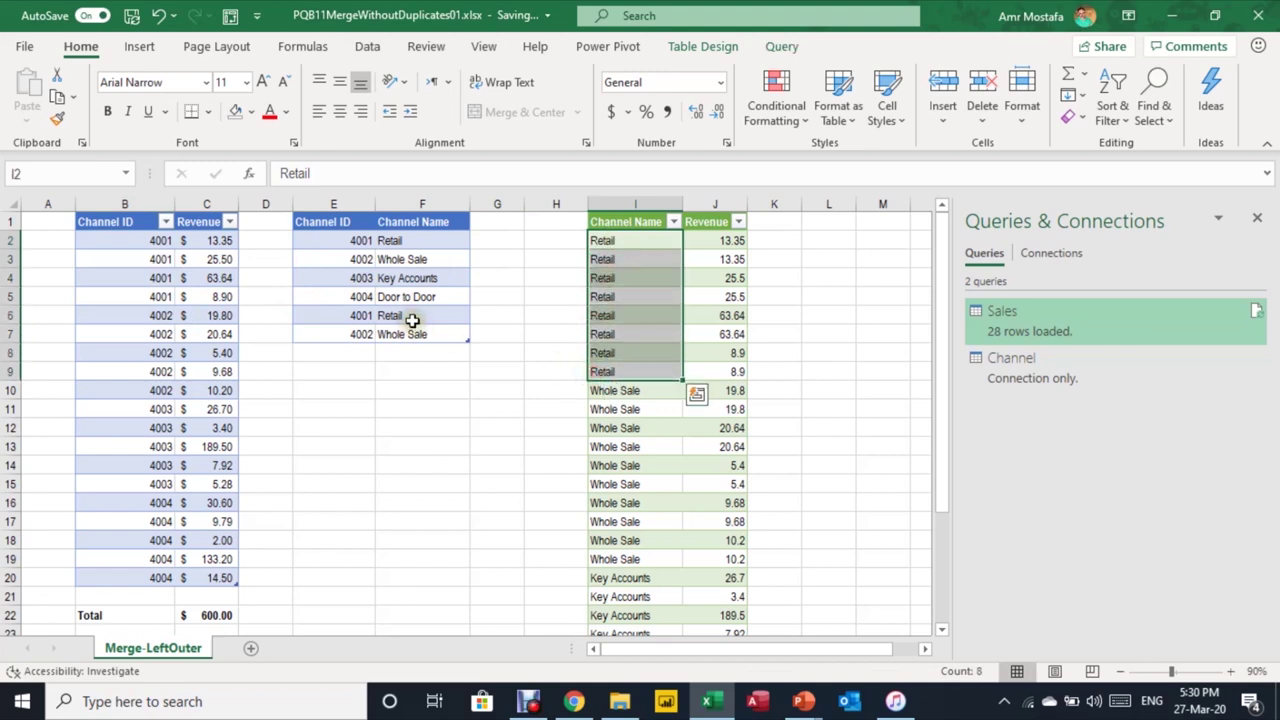
left_click(412, 316)
left_click(416, 240)
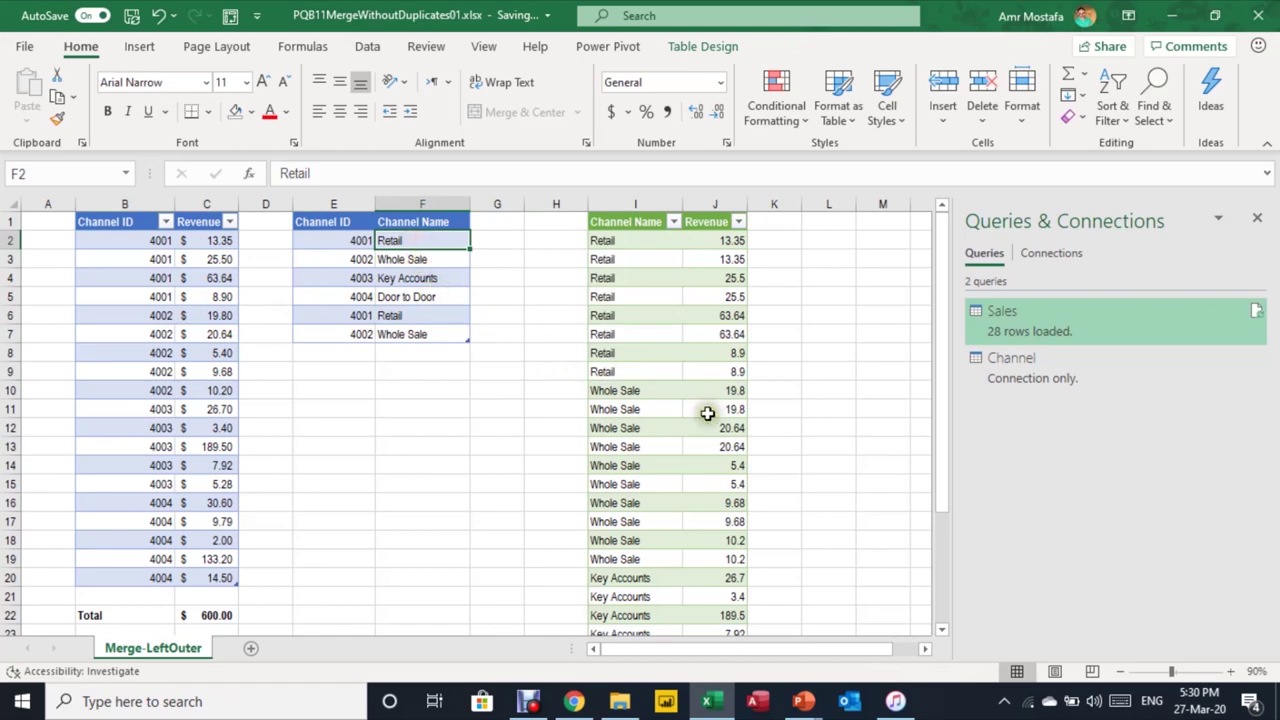
Step: Reopen the Sales query for editing and review the rows and row count of its final step
left_click(1065, 335)
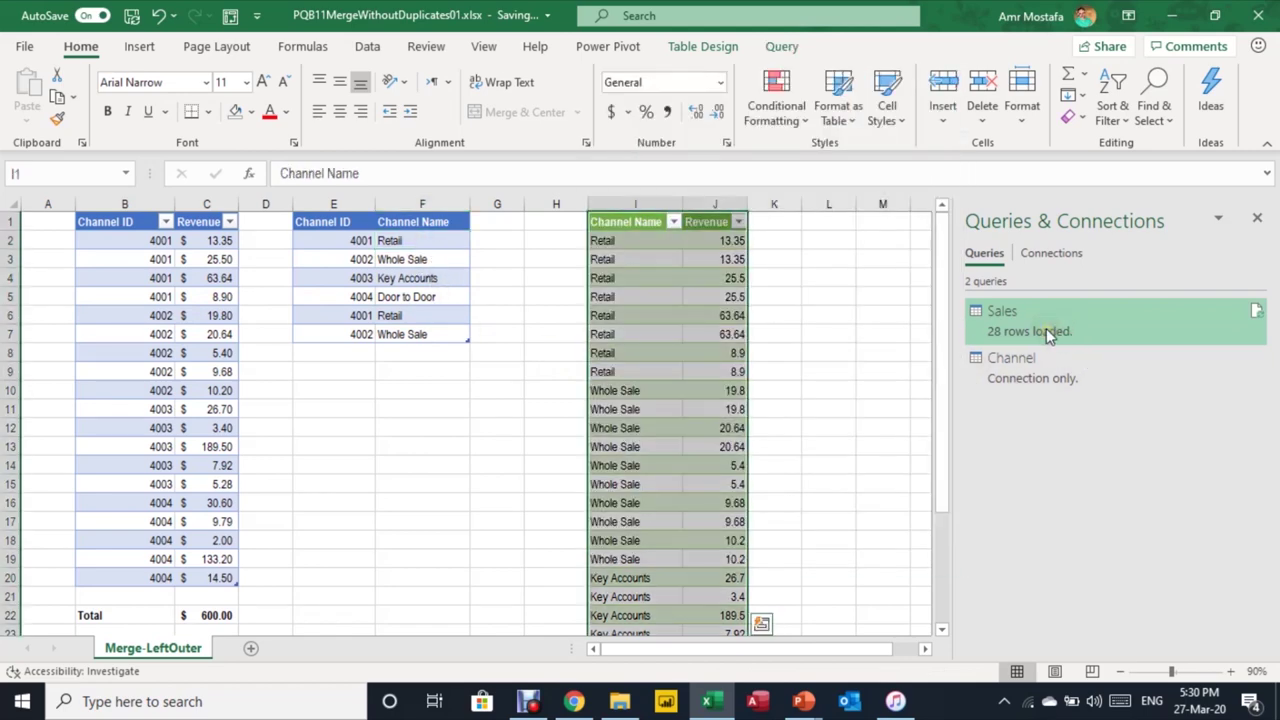
double_click(1022, 330)
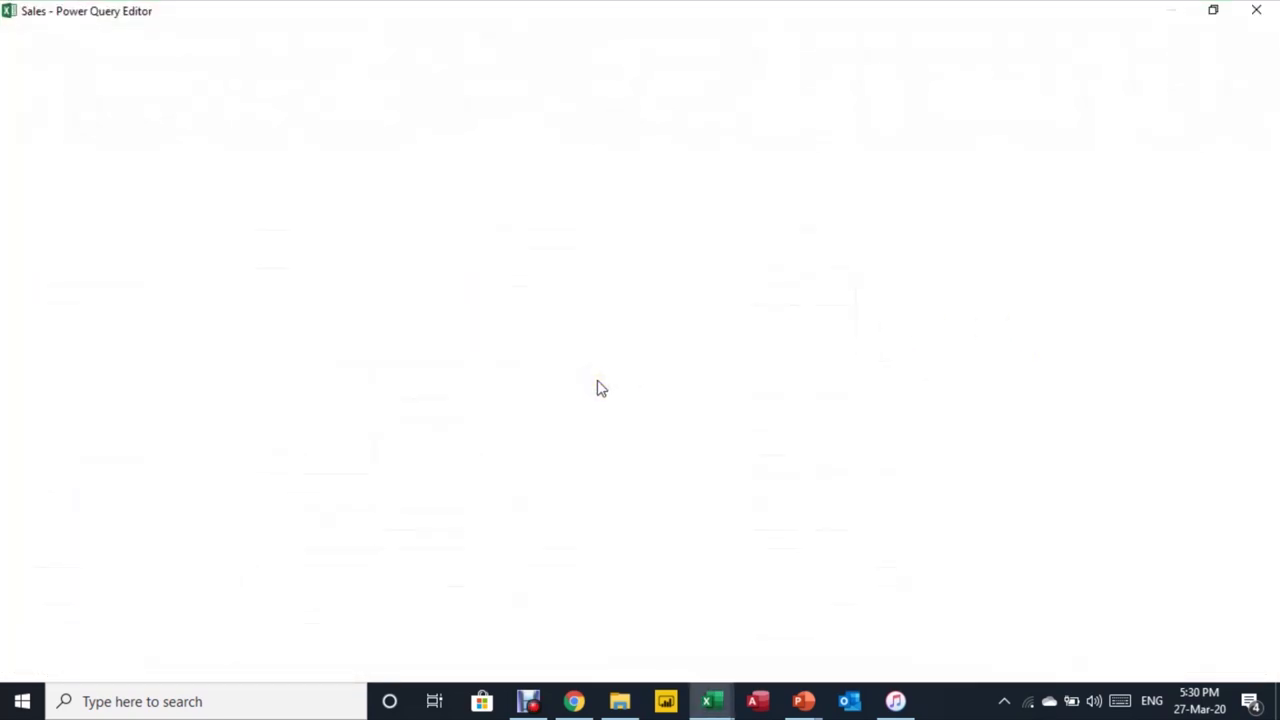
scroll(268, 468, "down", 2)
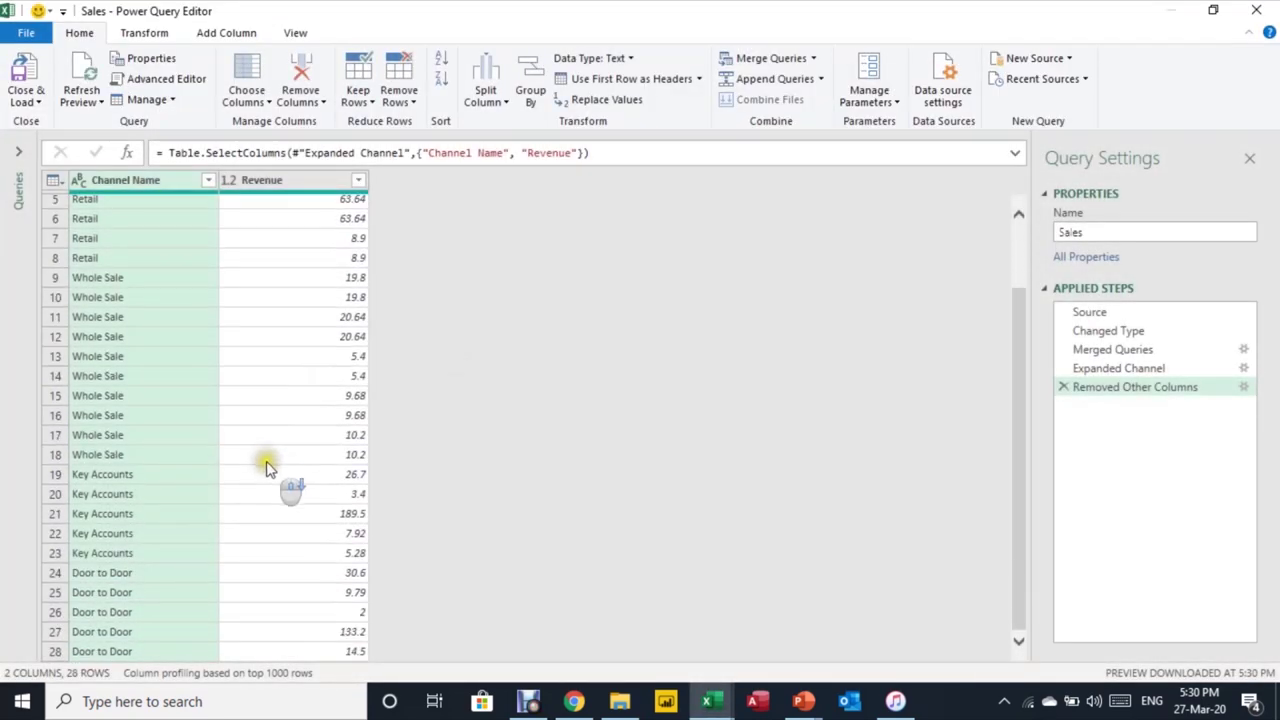
scroll(268, 470, "up", 2)
scroll(266, 476, "down", 2)
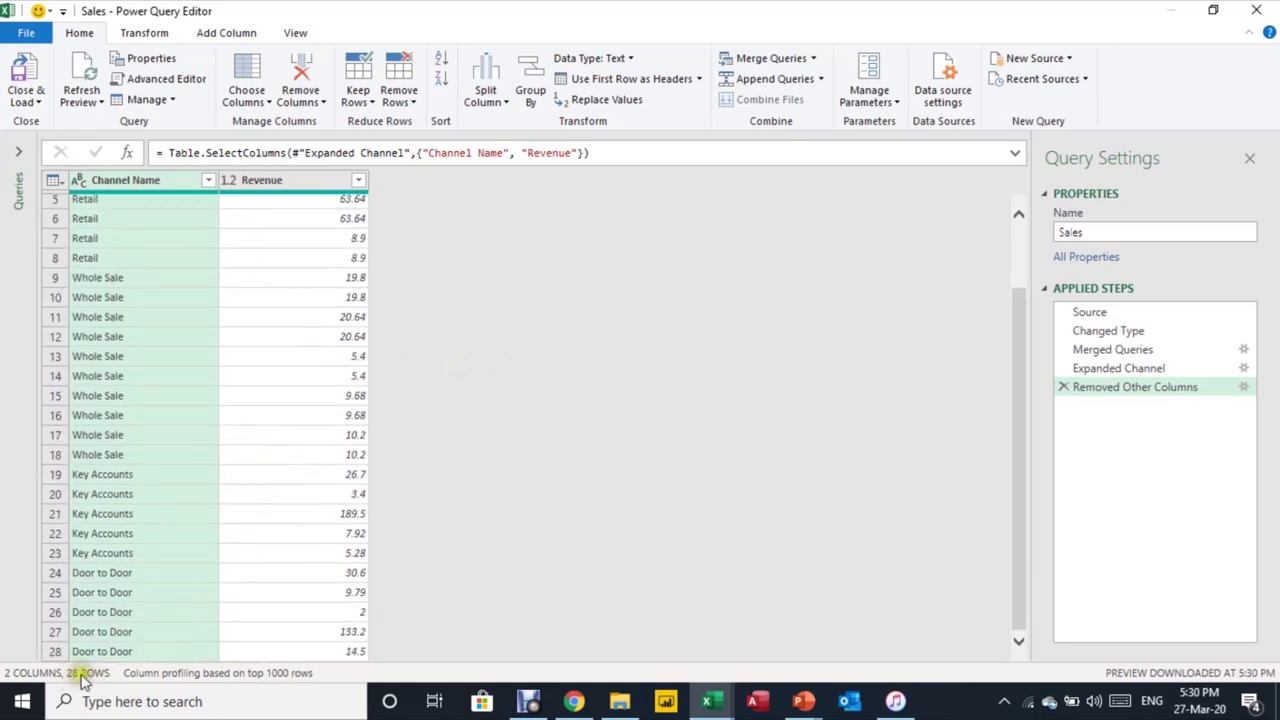
scroll(247, 472, "up", 2)
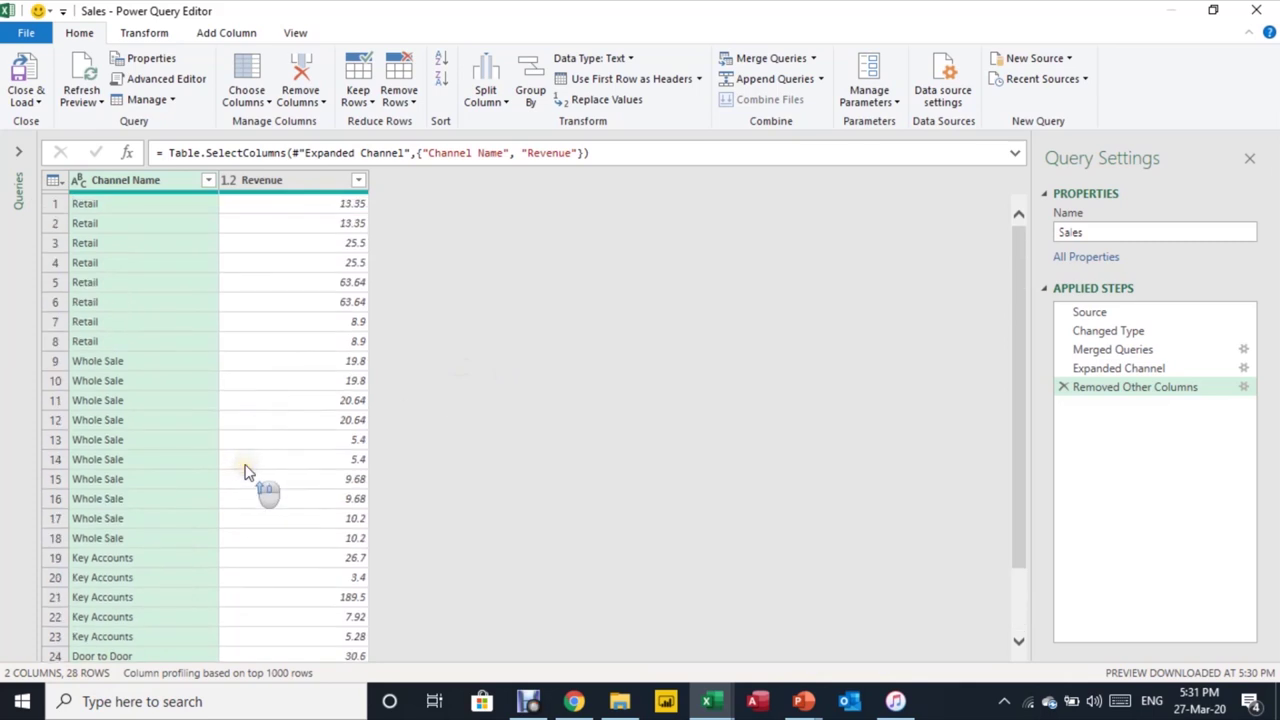
Step: Go back to the Merged Queries step and preview the nested Channel table in the first row
left_click(1100, 352)
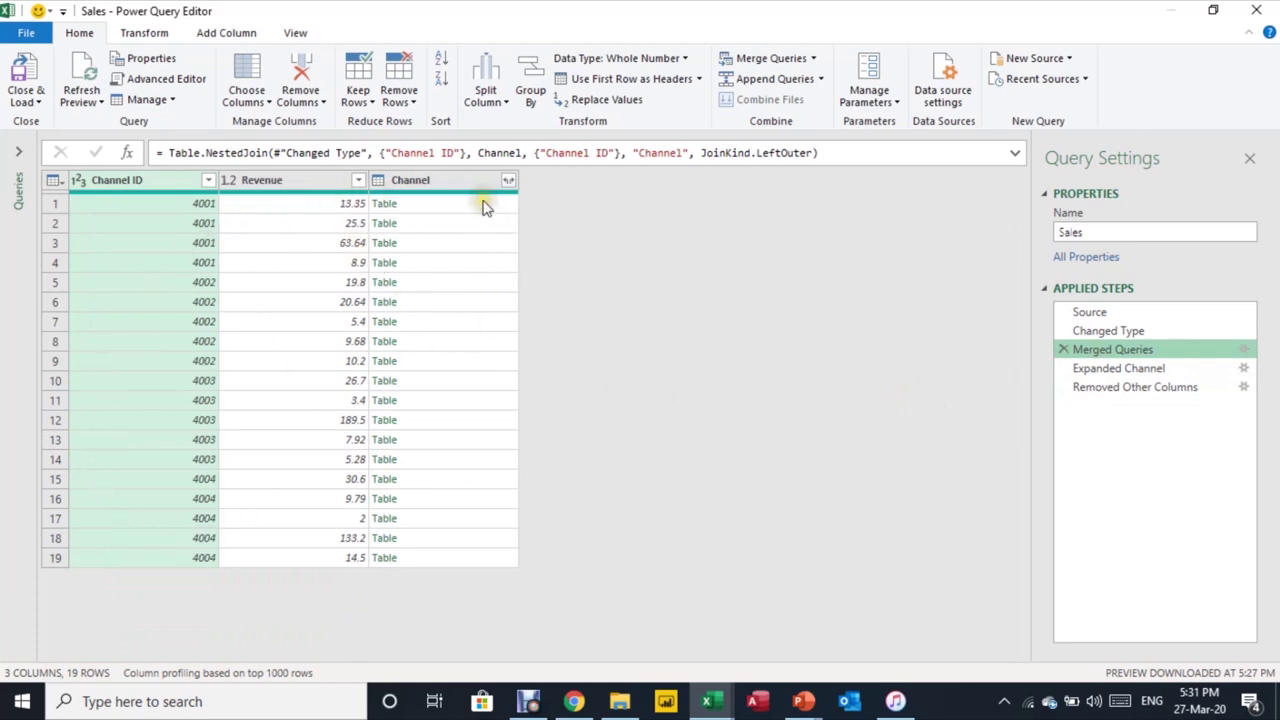
left_click(447, 207)
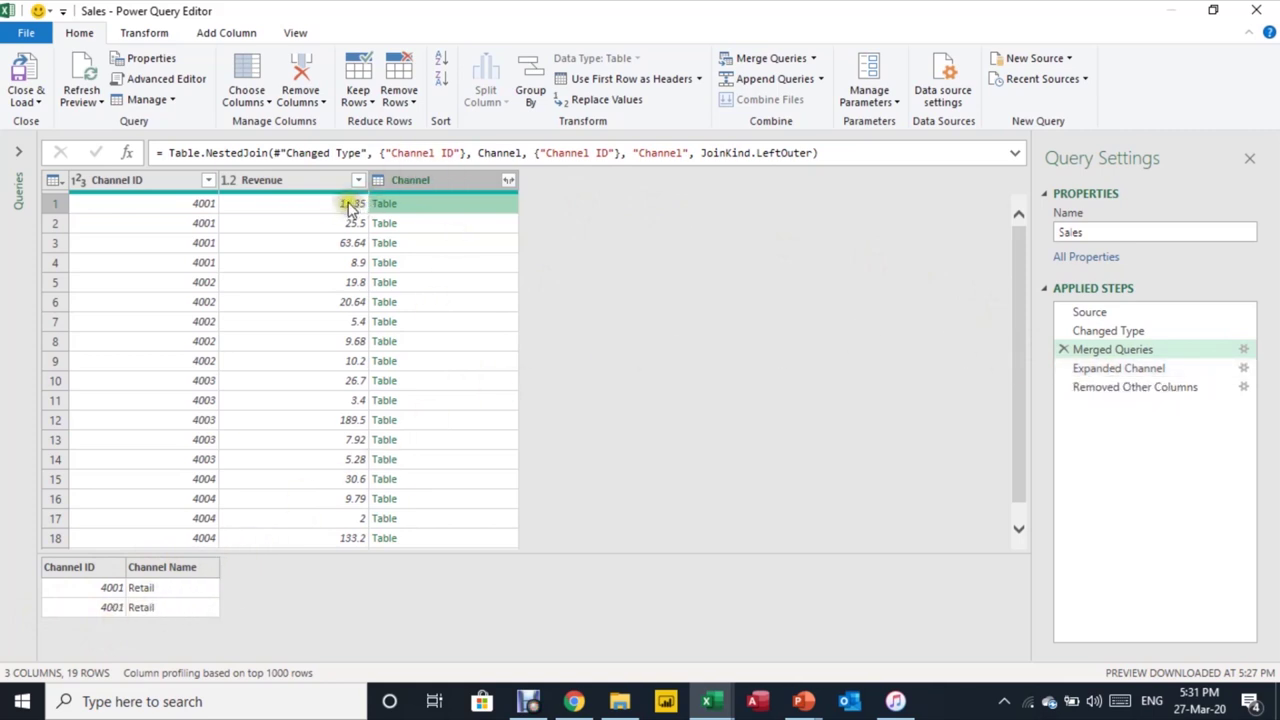
Step: Compare the Expanded Channel rows with the second row's nested table in Merged Queries, and close the query editor
left_click(1075, 367)
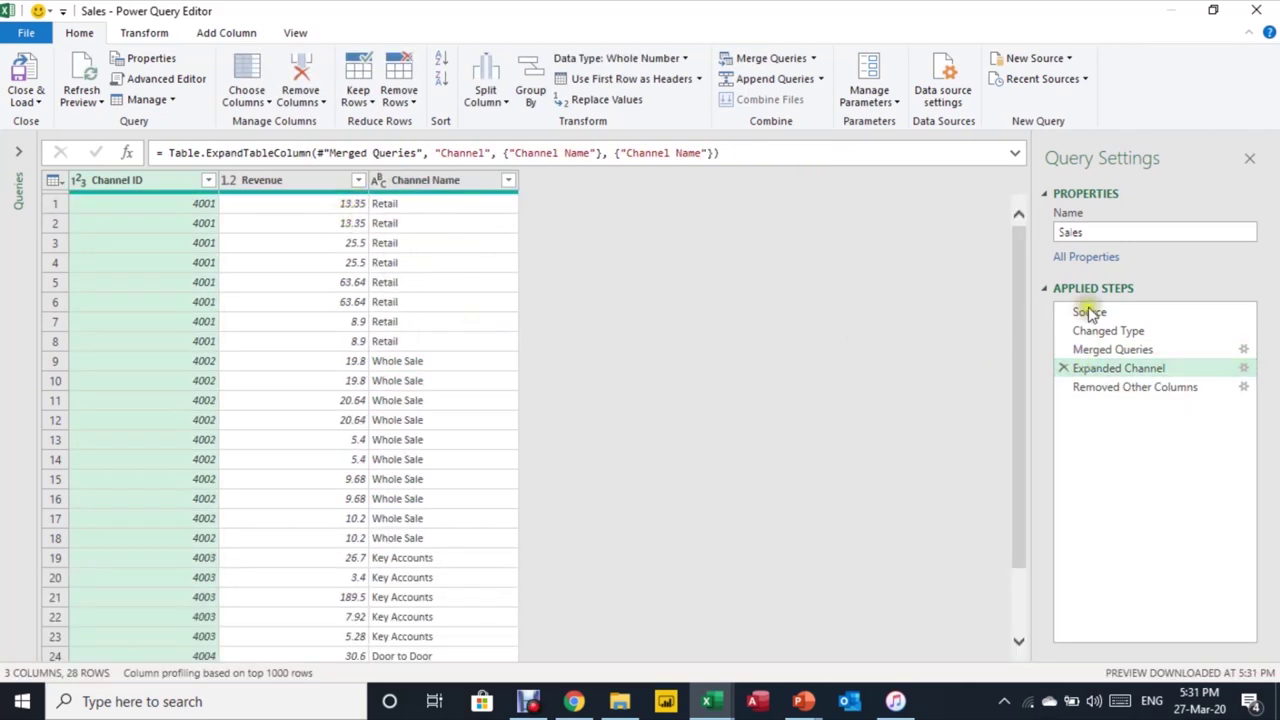
left_click(1113, 349)
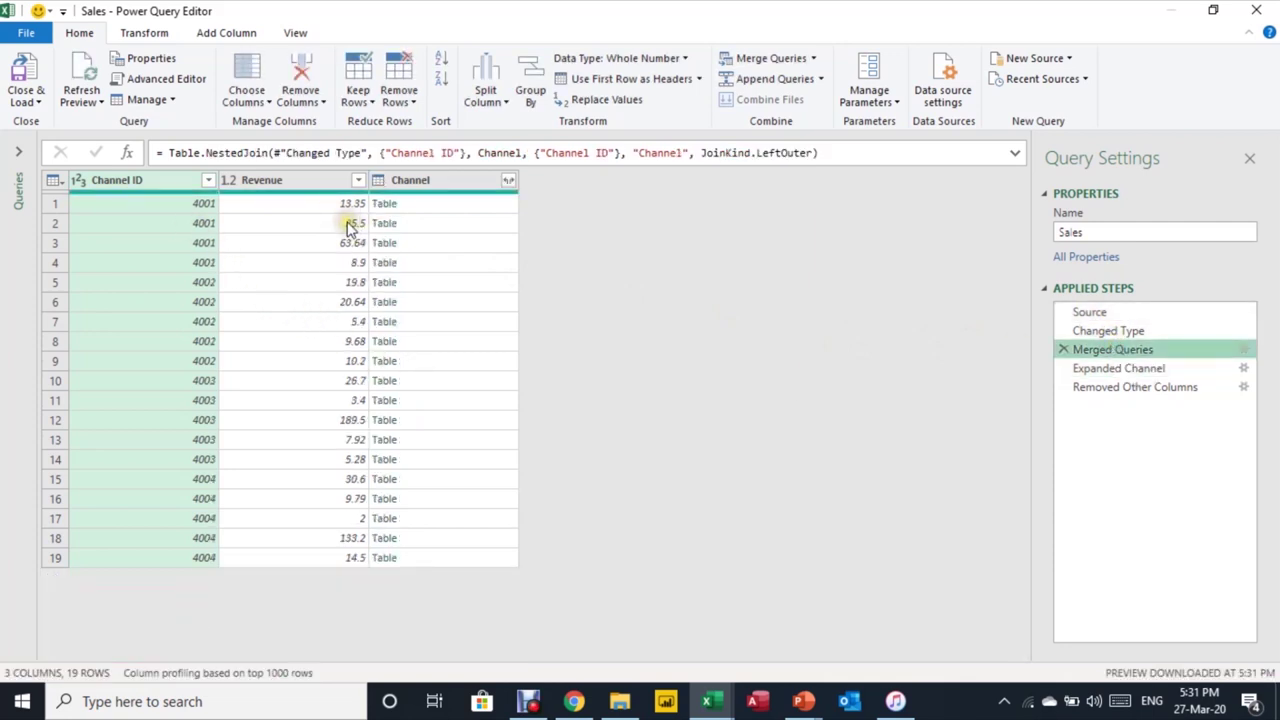
left_click(442, 226)
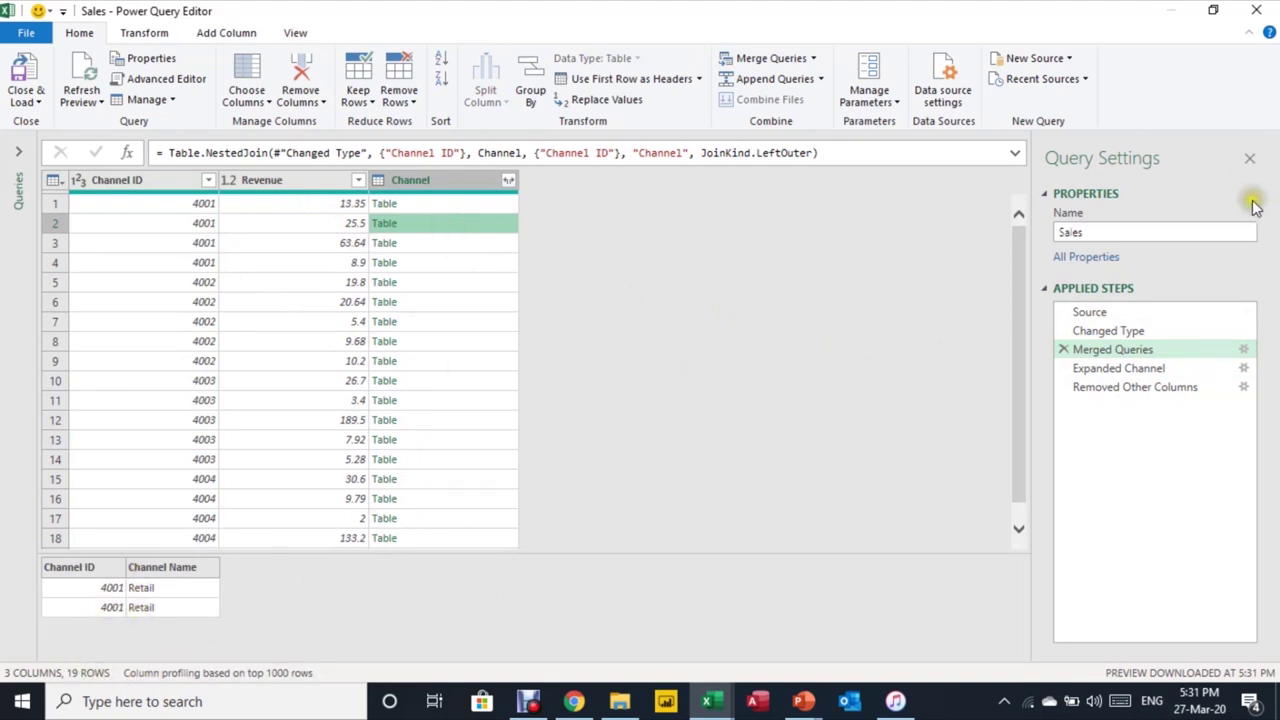
left_click(1100, 370)
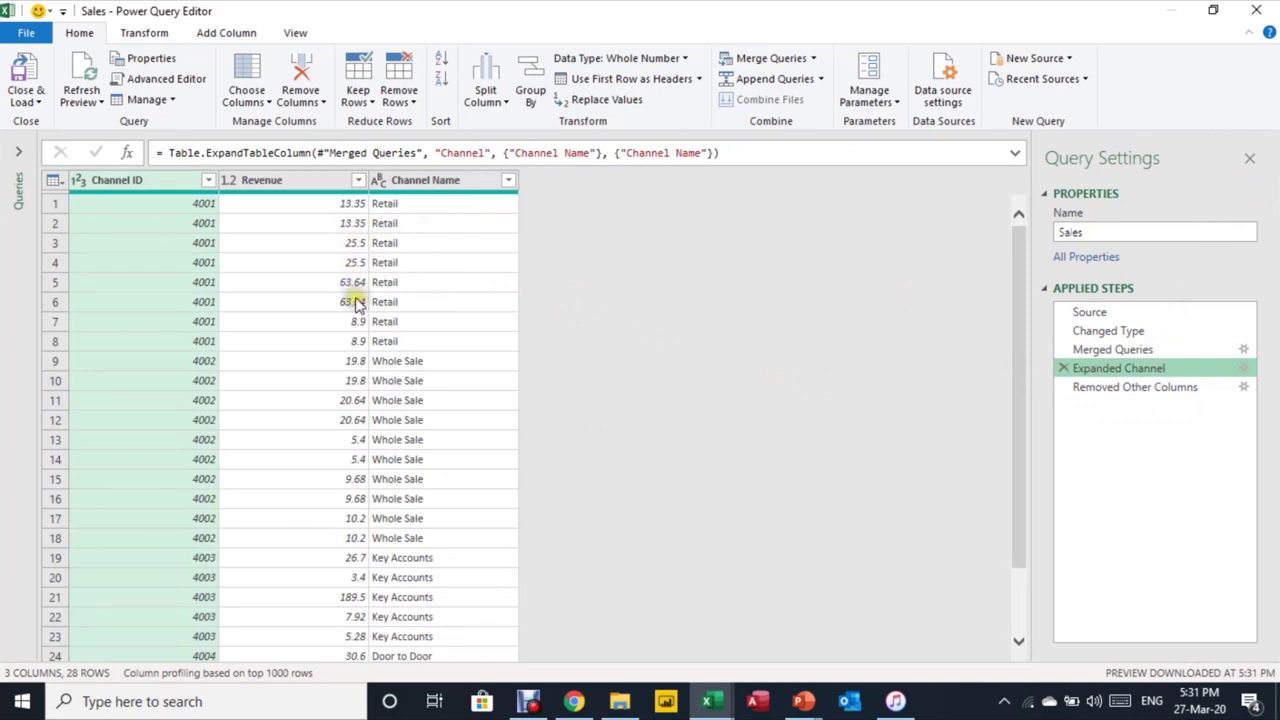
scroll(385, 378, "down", 2)
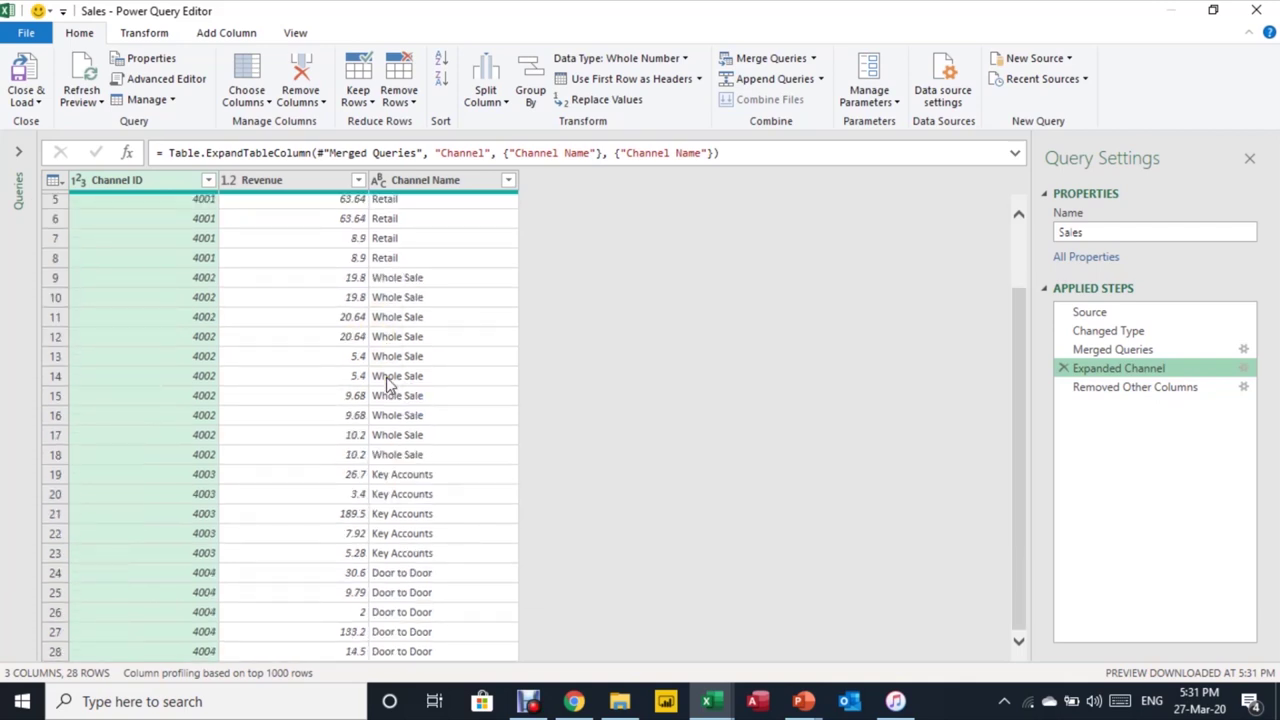
scroll(390, 385, "up", 2)
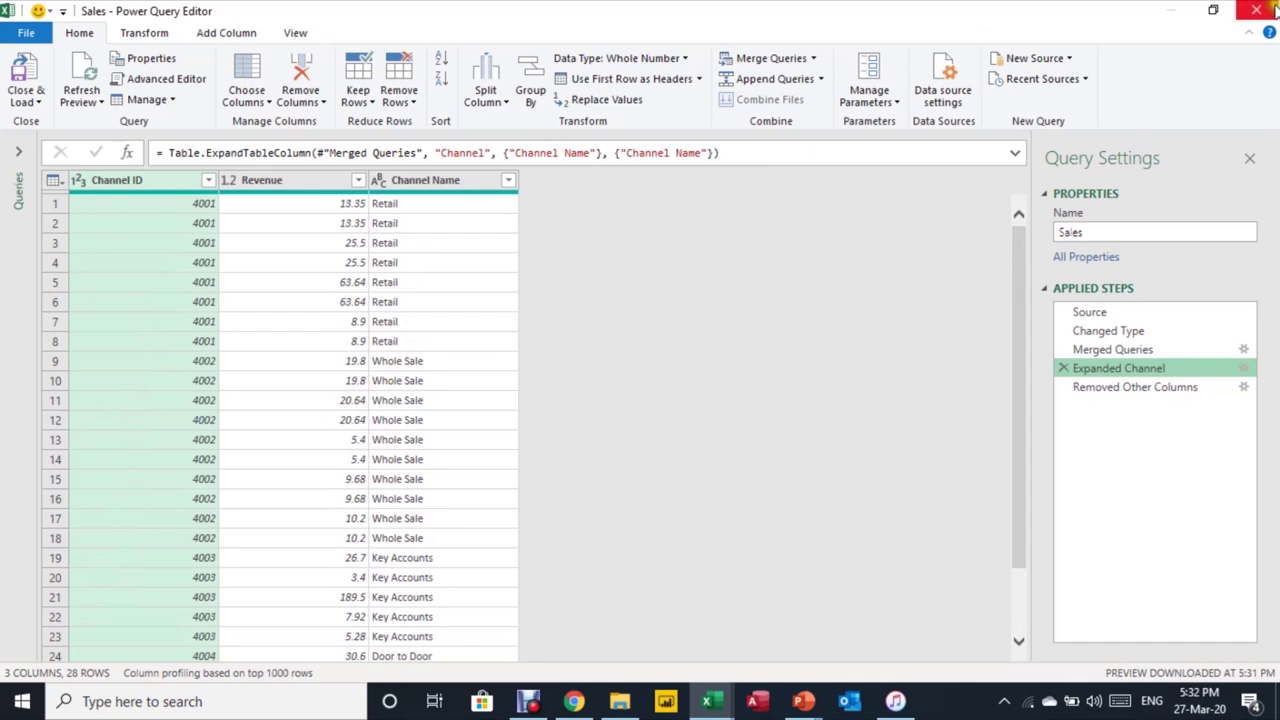
left_click(1256, 10)
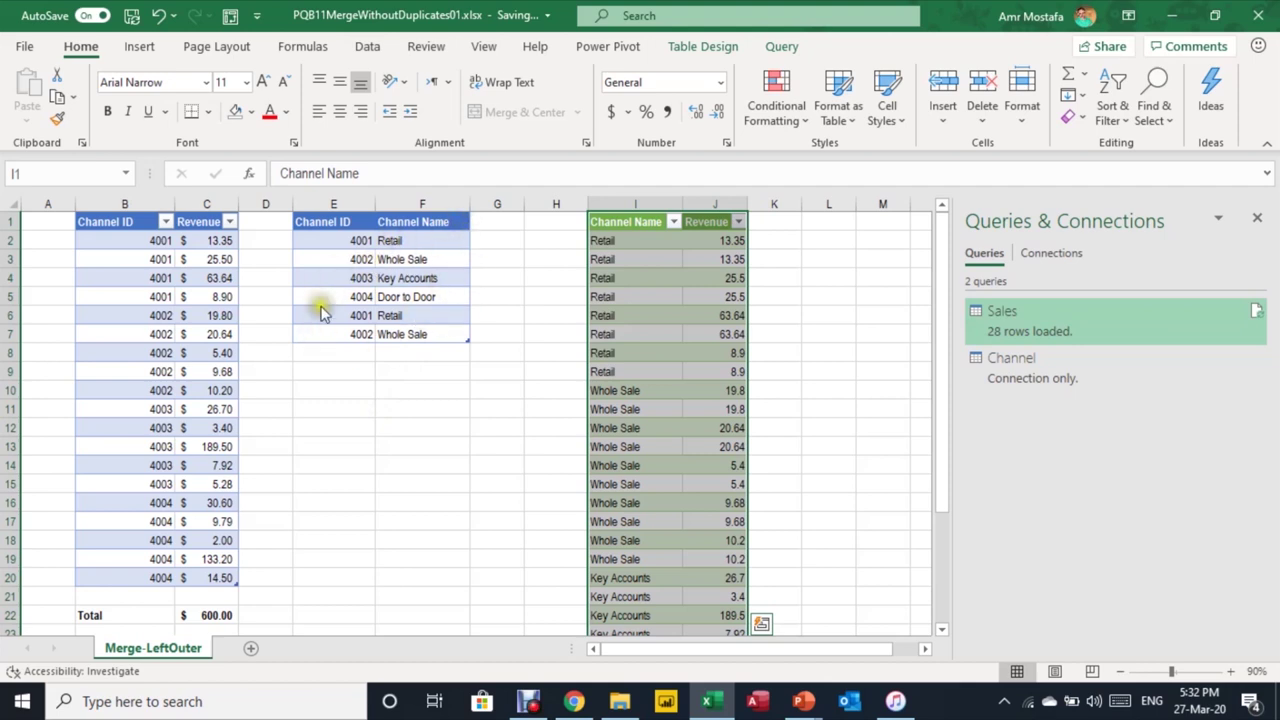
Step: Select the whole Channel table in the worksheet, including its headers, and view its table design options
left_click(396, 277)
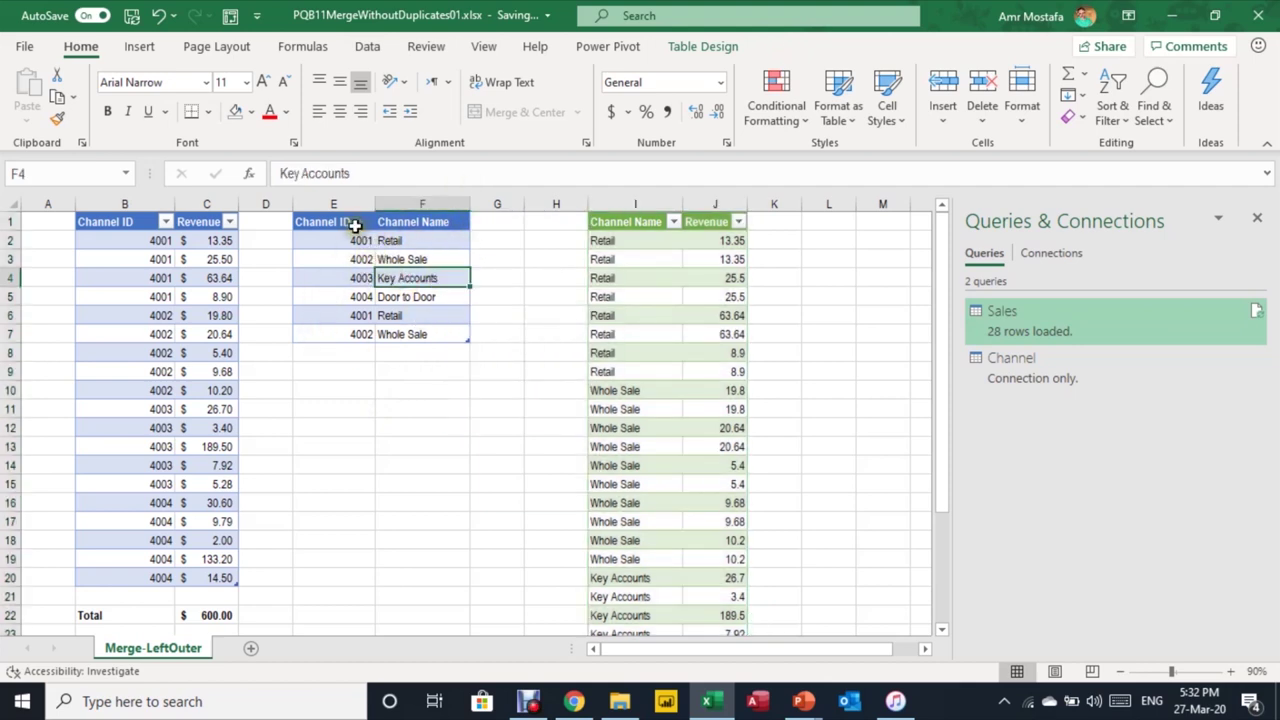
left_click_drag(340, 227, 391, 337)
left_click(682, 48)
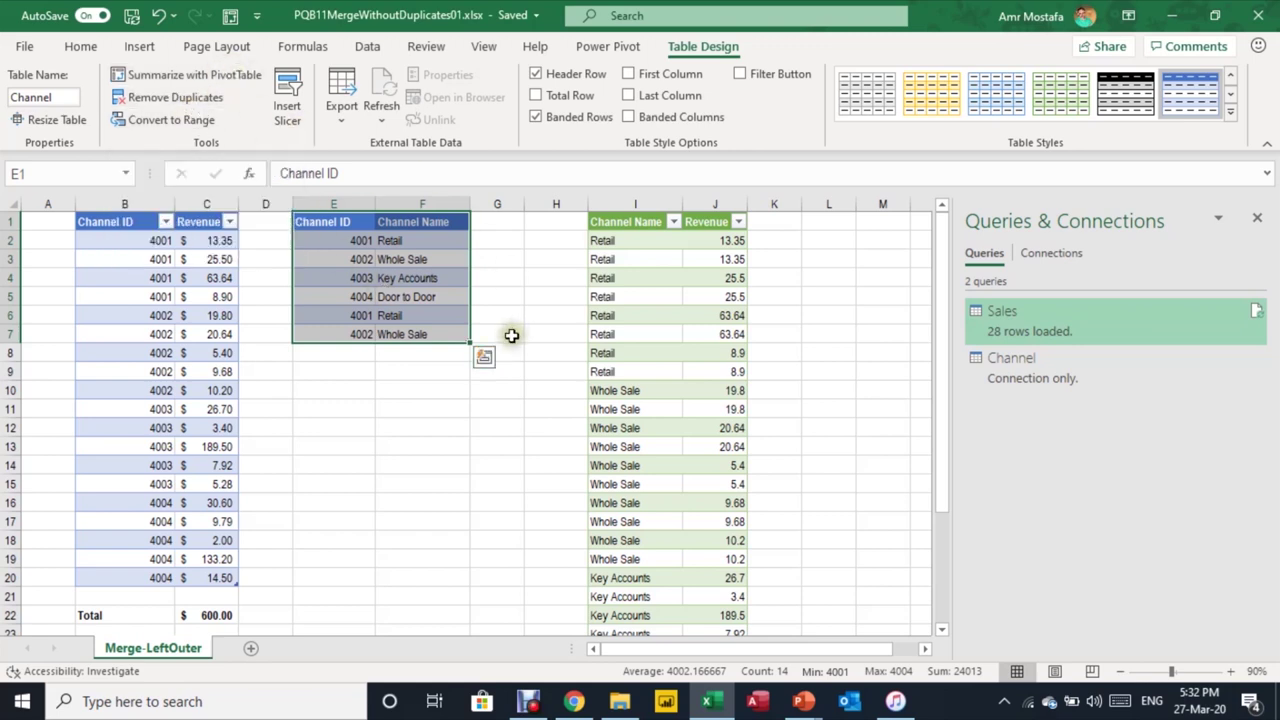
Step: Reopen the Sales query for editing, switch to the Channel query and refresh its preview
double_click(1047, 316)
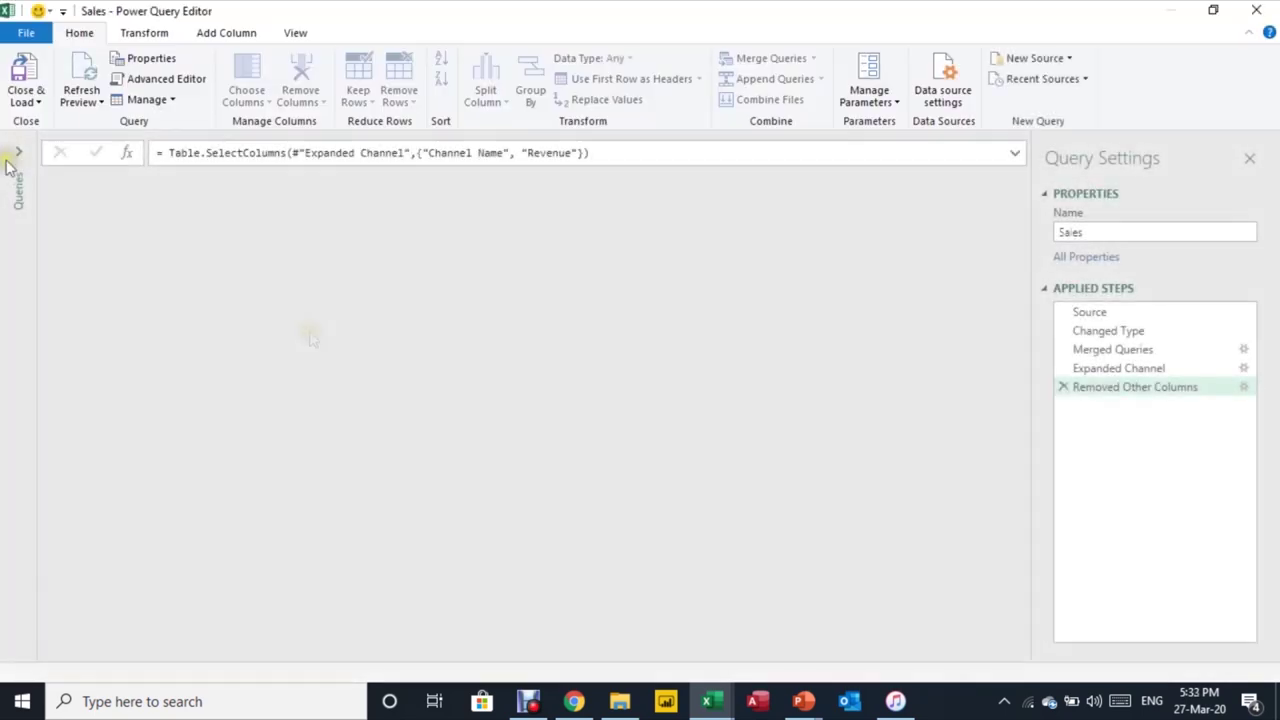
left_click(16, 155)
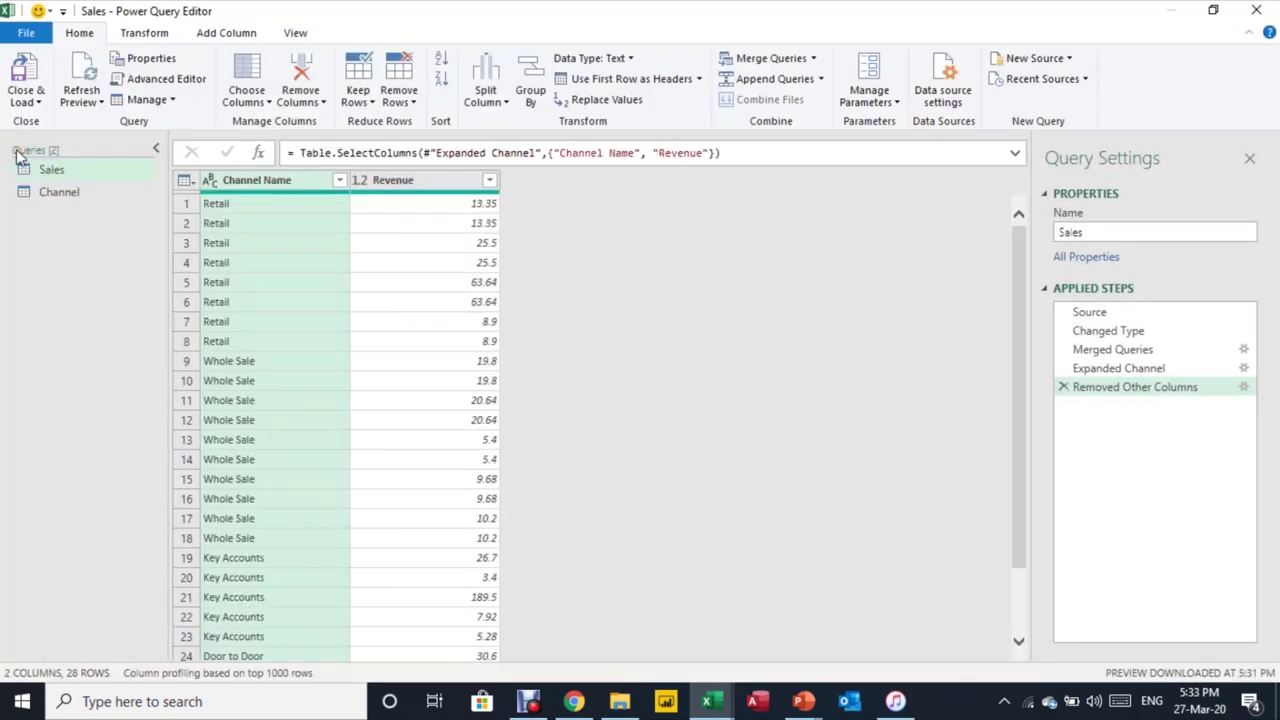
left_click(44, 194)
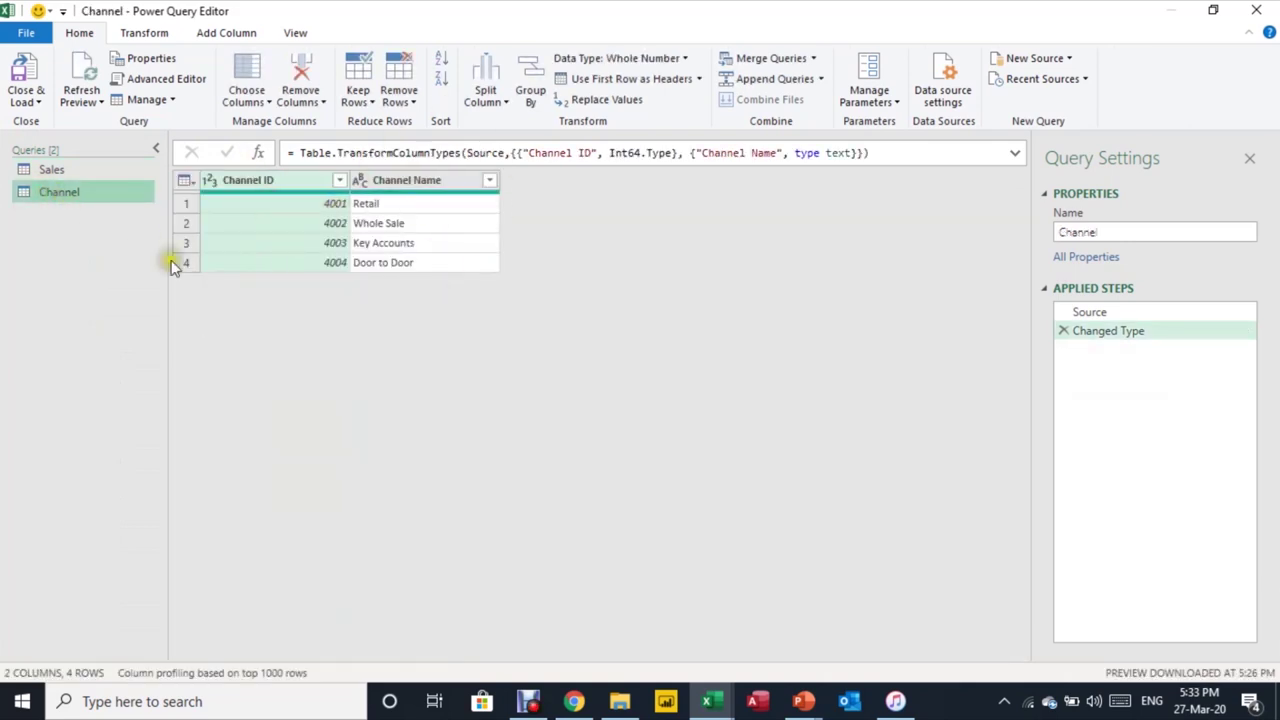
left_click(80, 88)
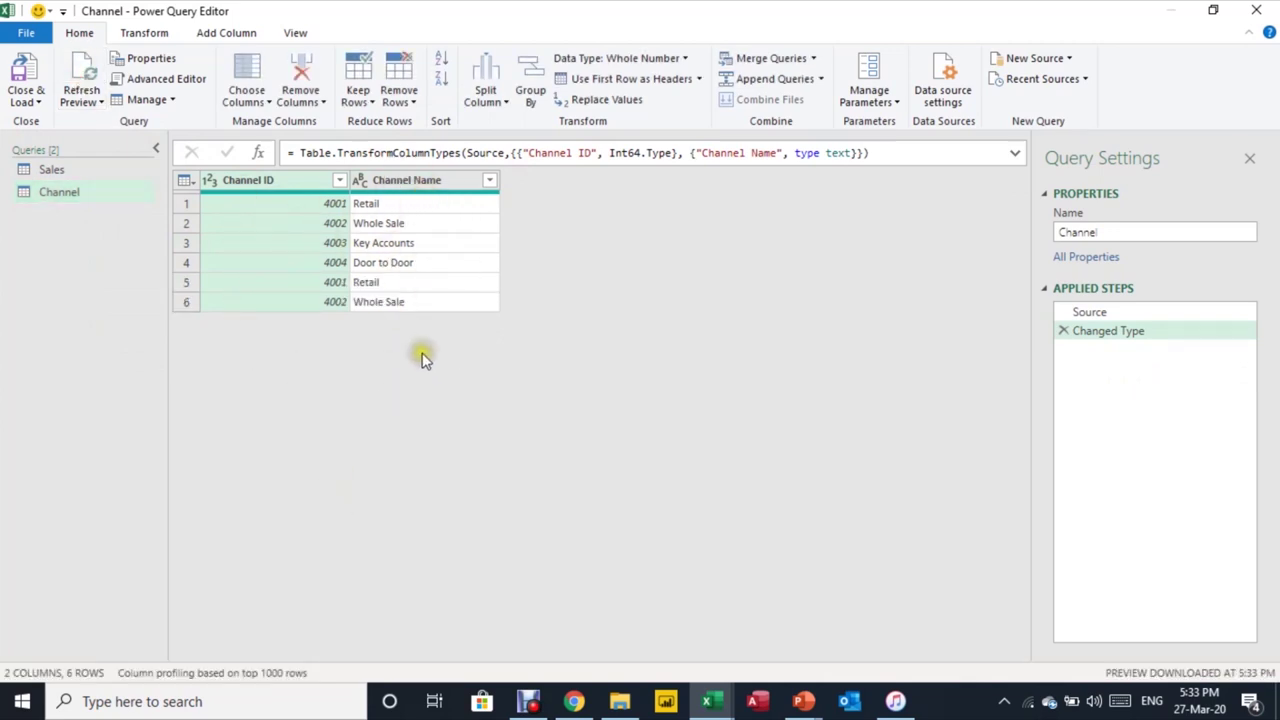
Step: Remove duplicate rows from the Channel query based on Channel ID and Channel Name, and close the editor keeping the changes
left_click(401, 186, "ctrl")
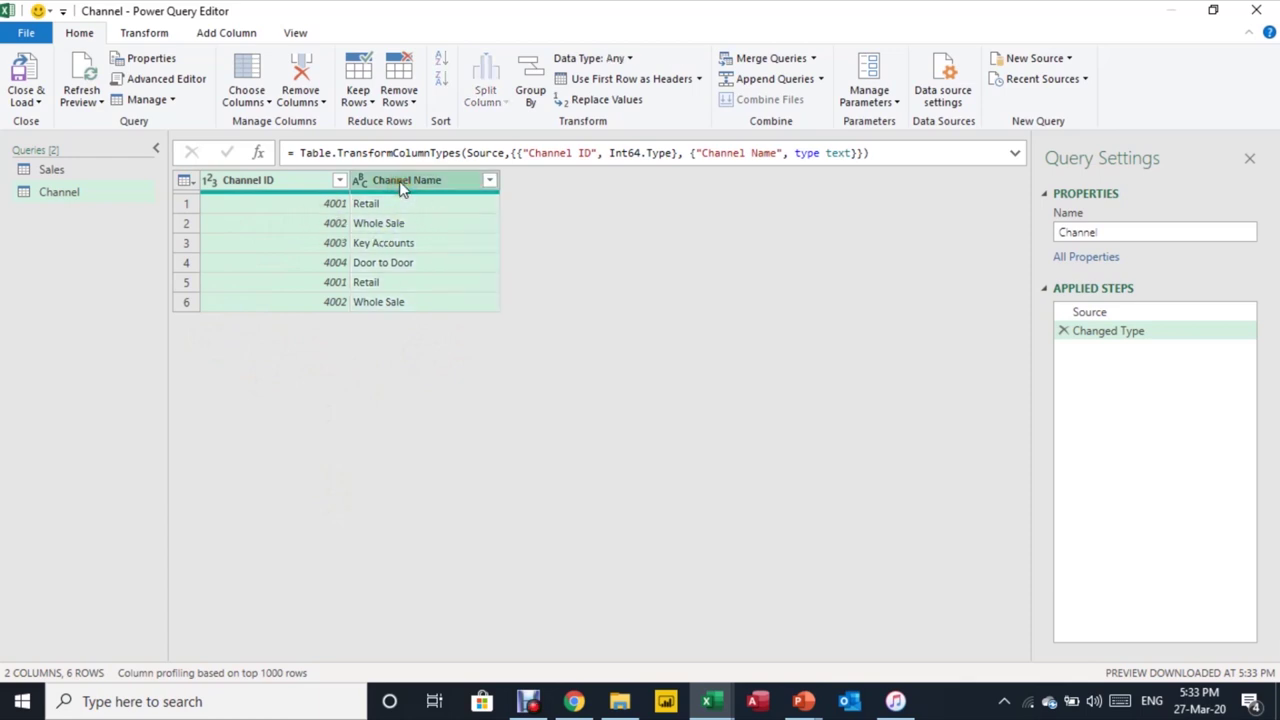
left_click(410, 101)
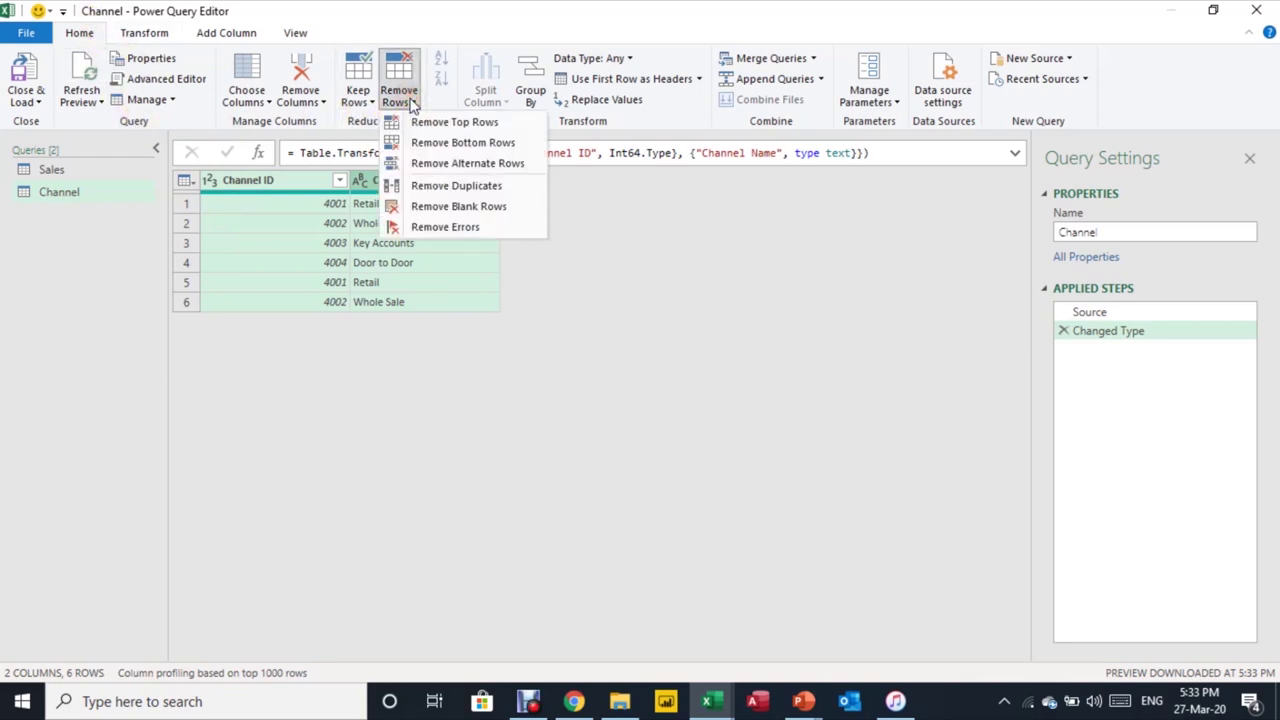
left_click(424, 189)
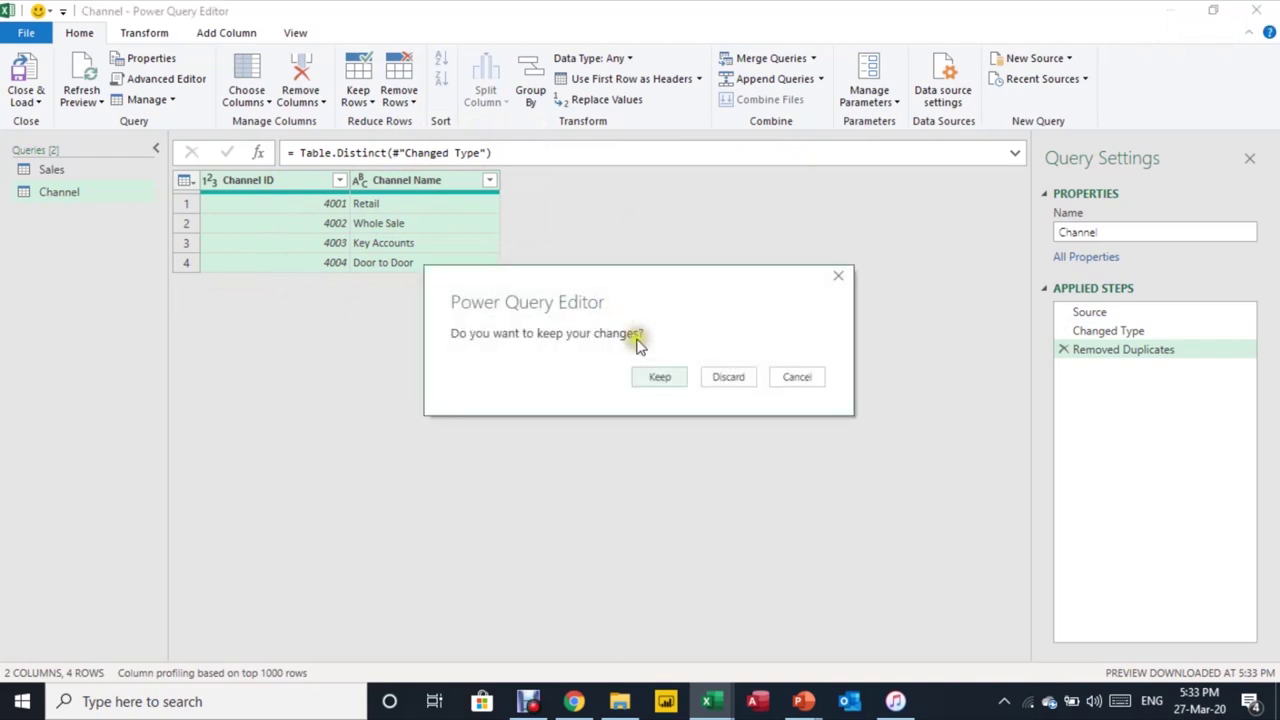
left_click(656, 377)
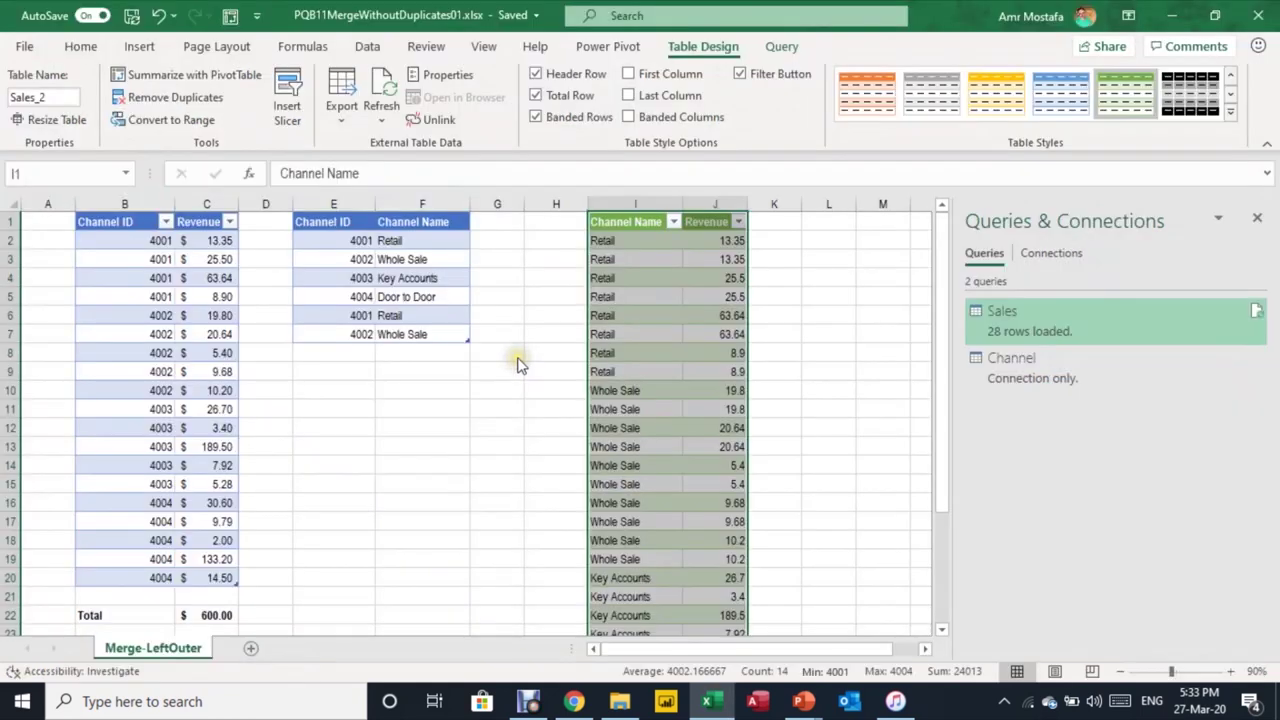
Step: Refresh the loaded Sales table after the duplicate removal and check the revenue in its total row
left_click(641, 317)
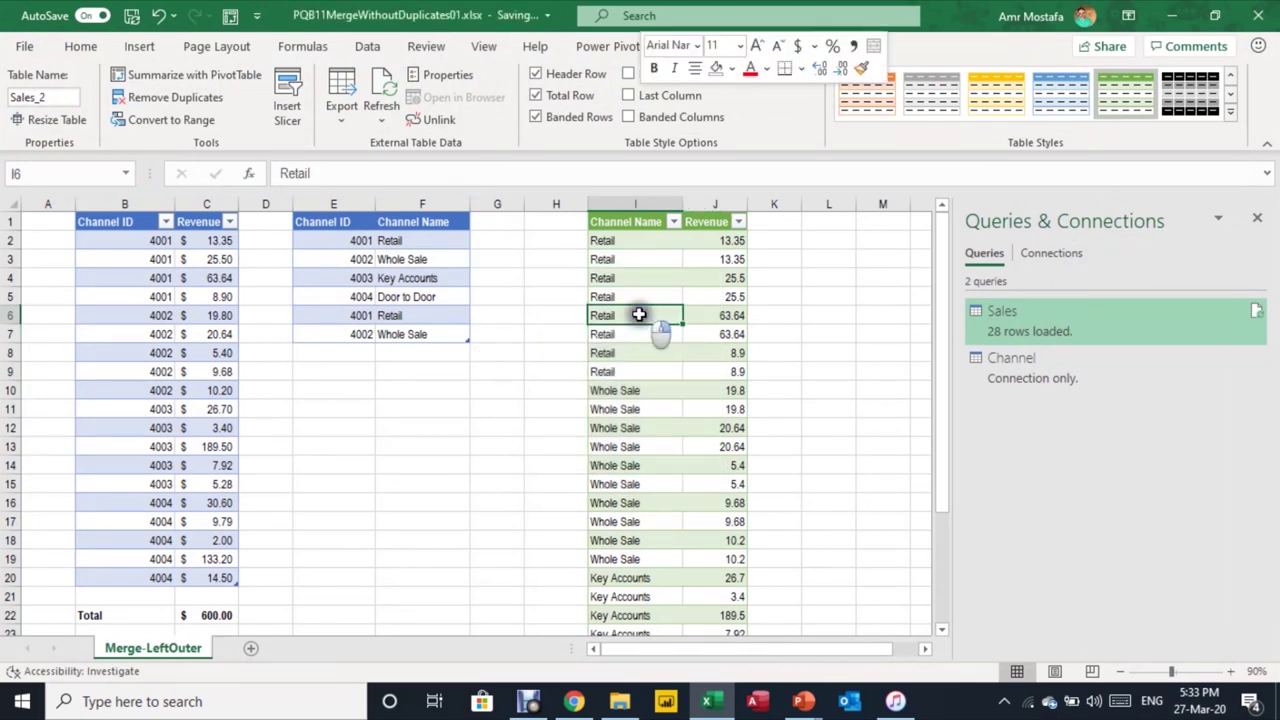
right_click(643, 318)
left_click(690, 282)
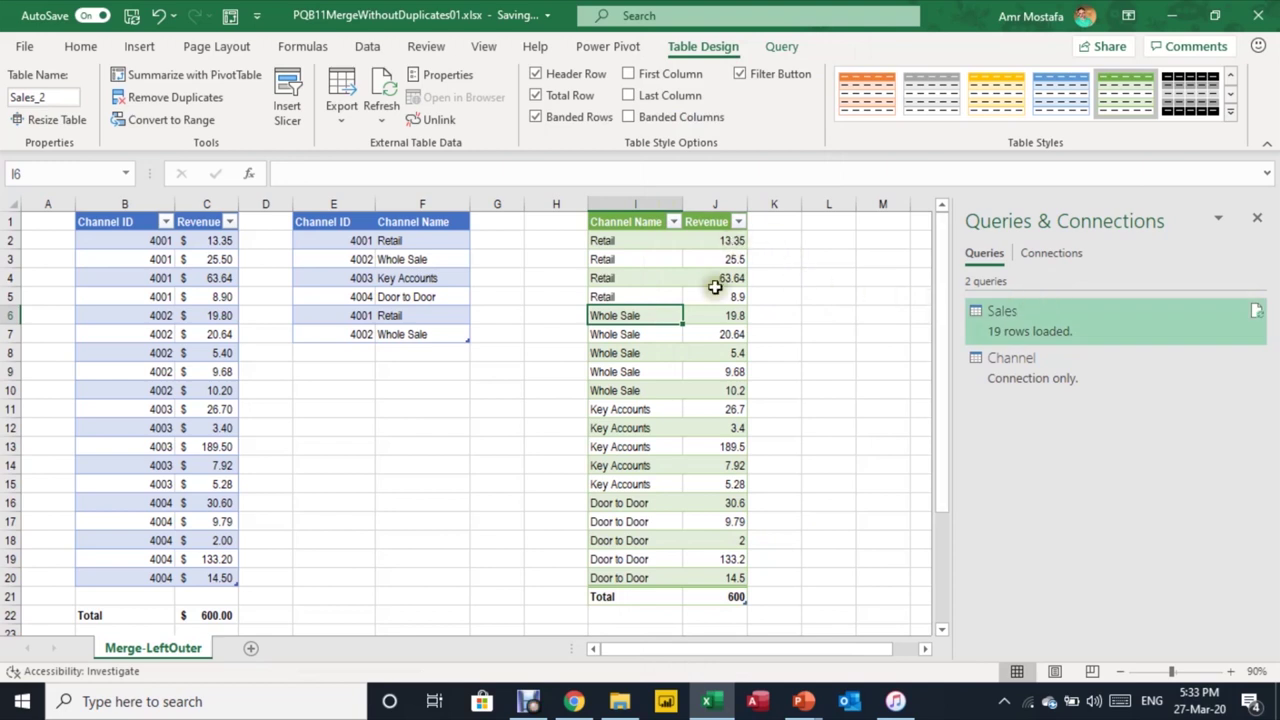
left_click(731, 594)
Step: Copy the 4003 Key Accounts and 4004 Door to Door rows and paste them directly below the Channel table at E8
left_click_drag(349, 288, 417, 289)
key("ctrl+c")
left_click(340, 352)
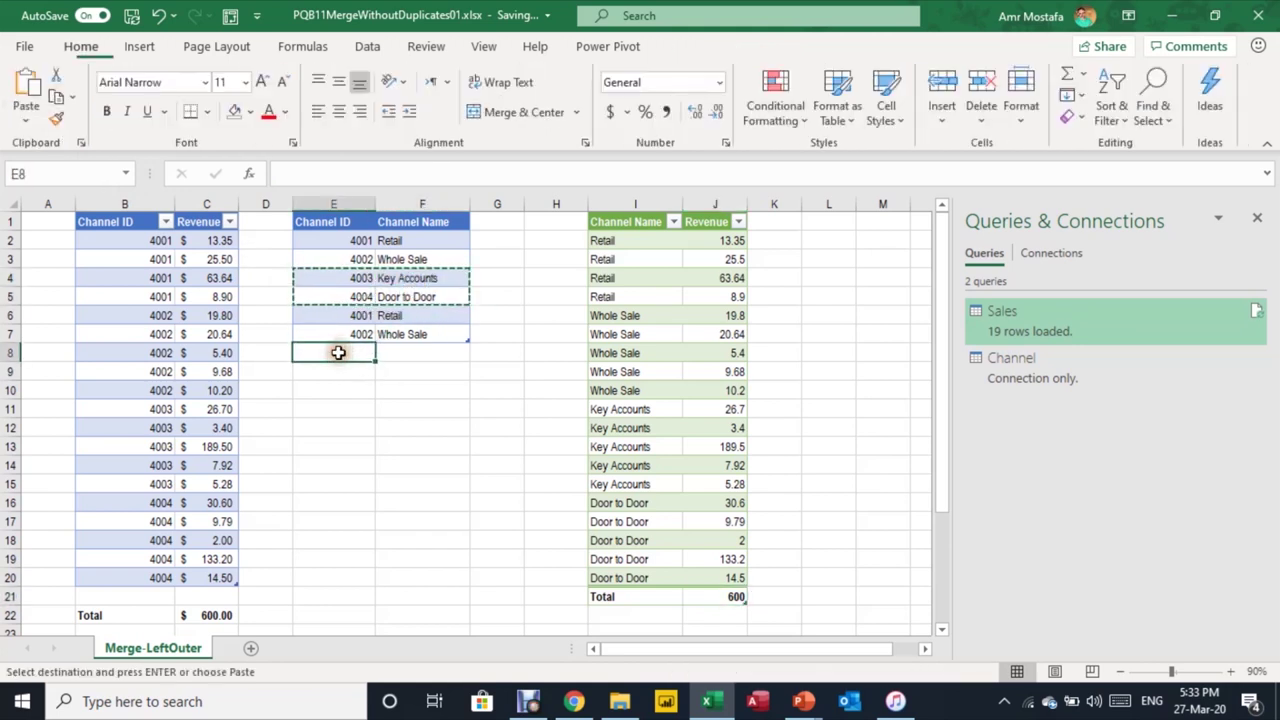
key("ctrl+v")
Step: Refresh the loaded Sales table with the extra Channel rows in place and check its Whole Sale and Key Accounts rows
left_click(654, 334)
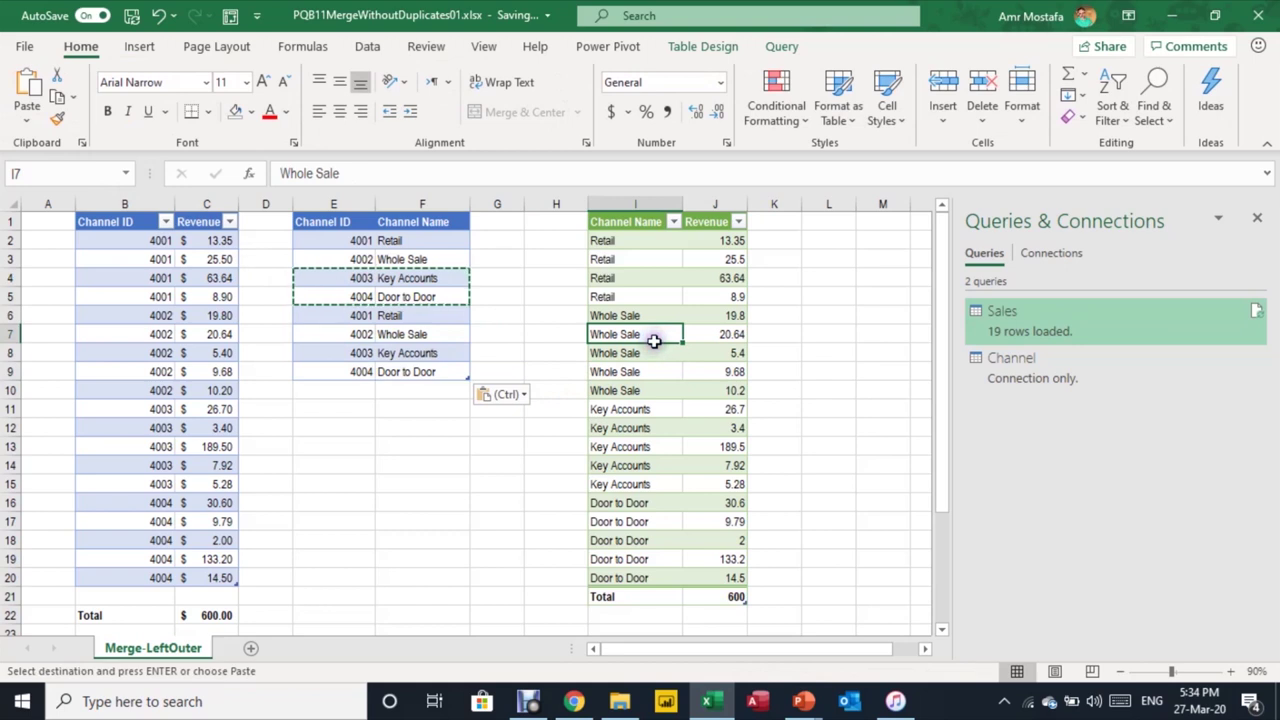
right_click(657, 335)
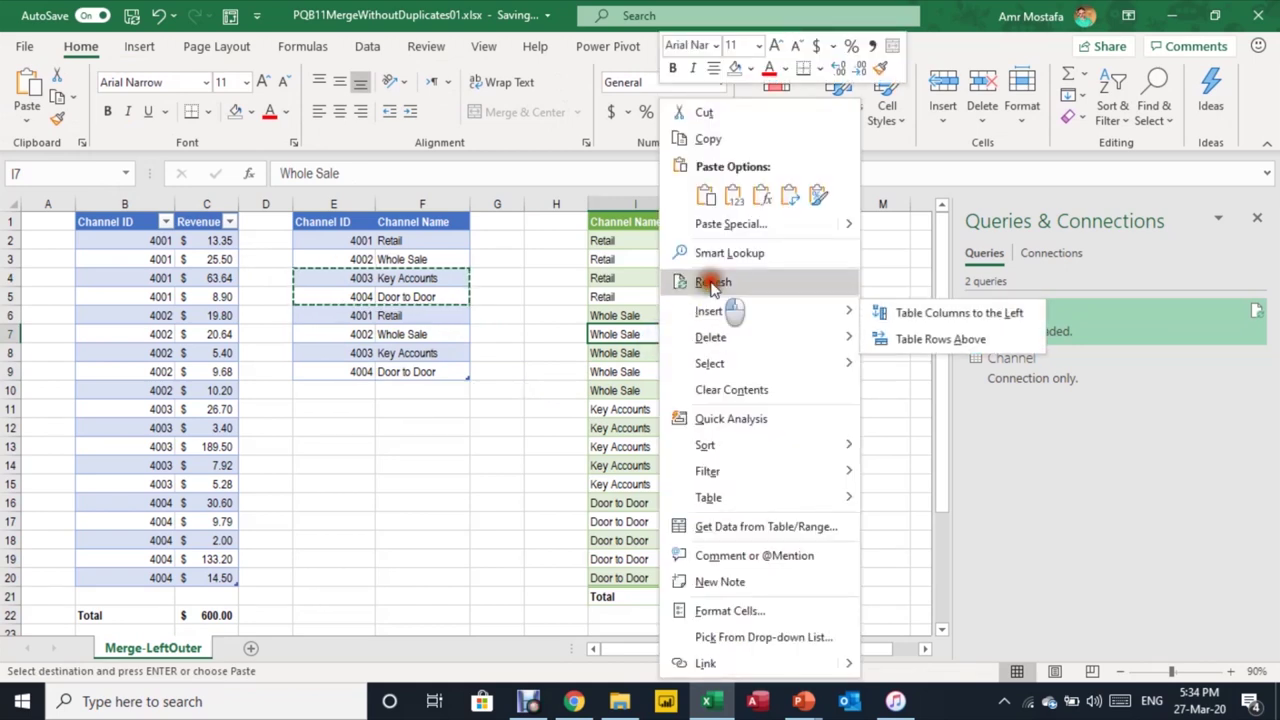
left_click(712, 281)
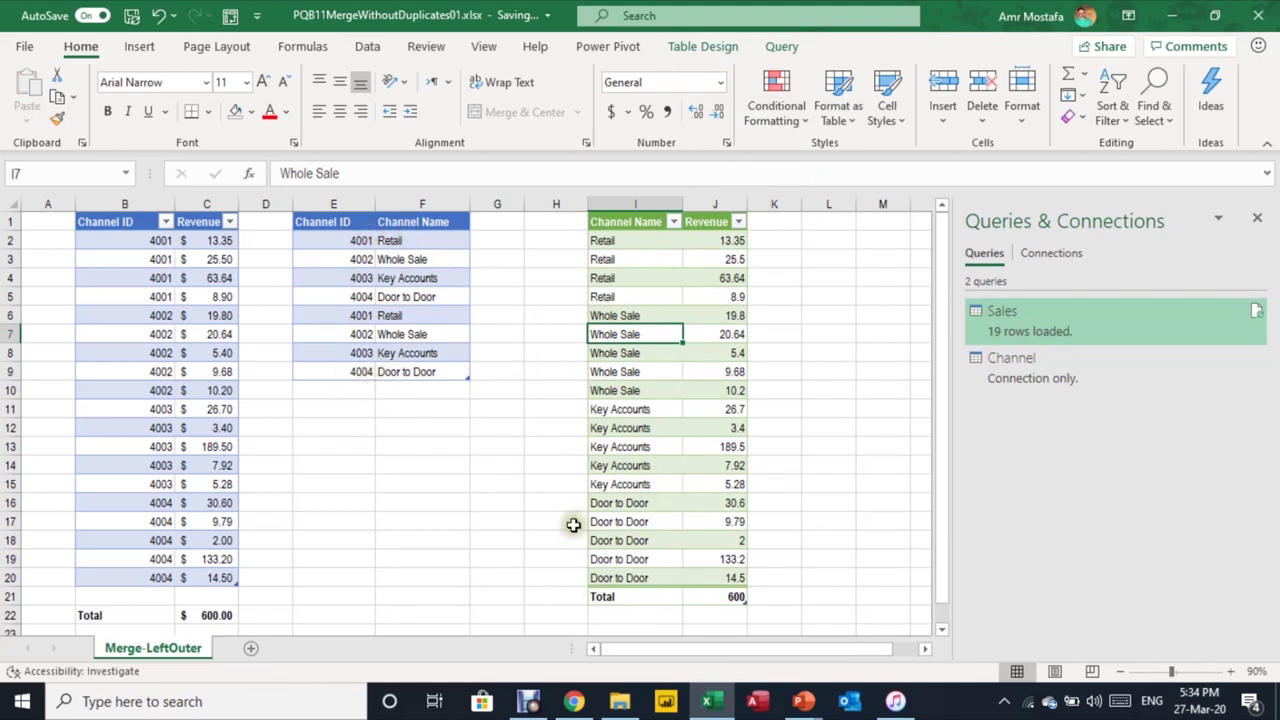
left_click(636, 390)
left_click(623, 446)
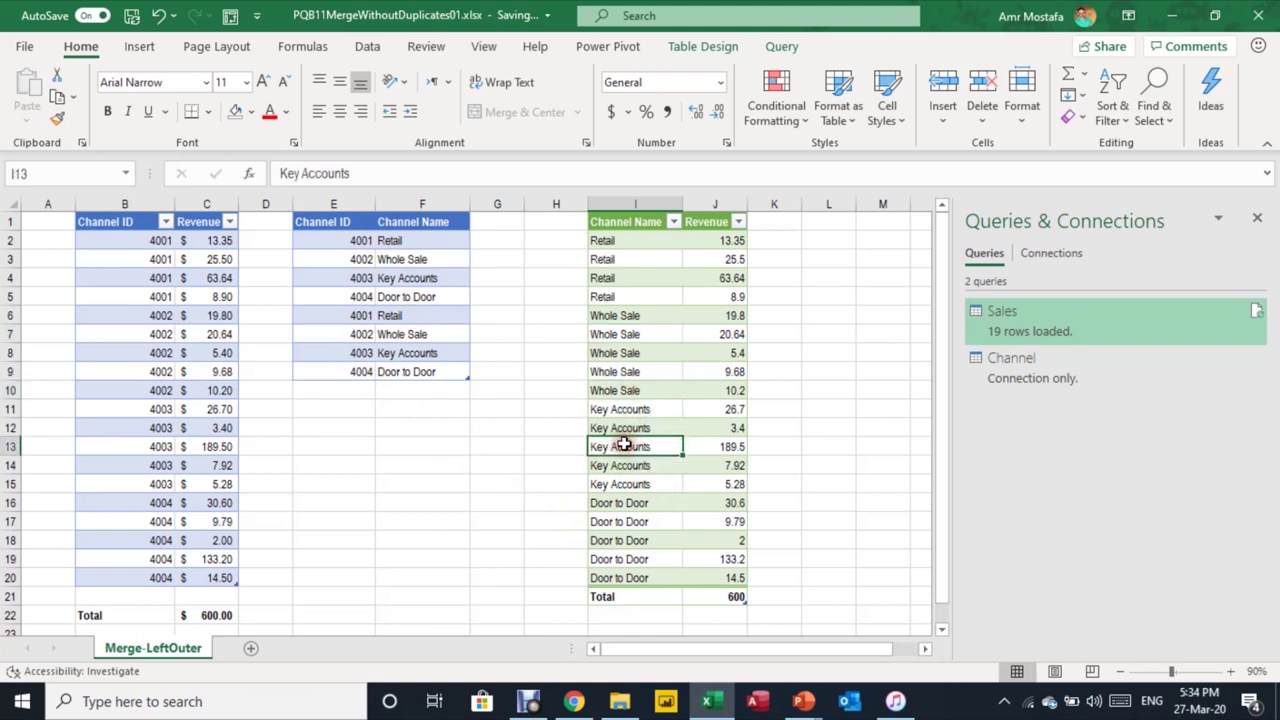